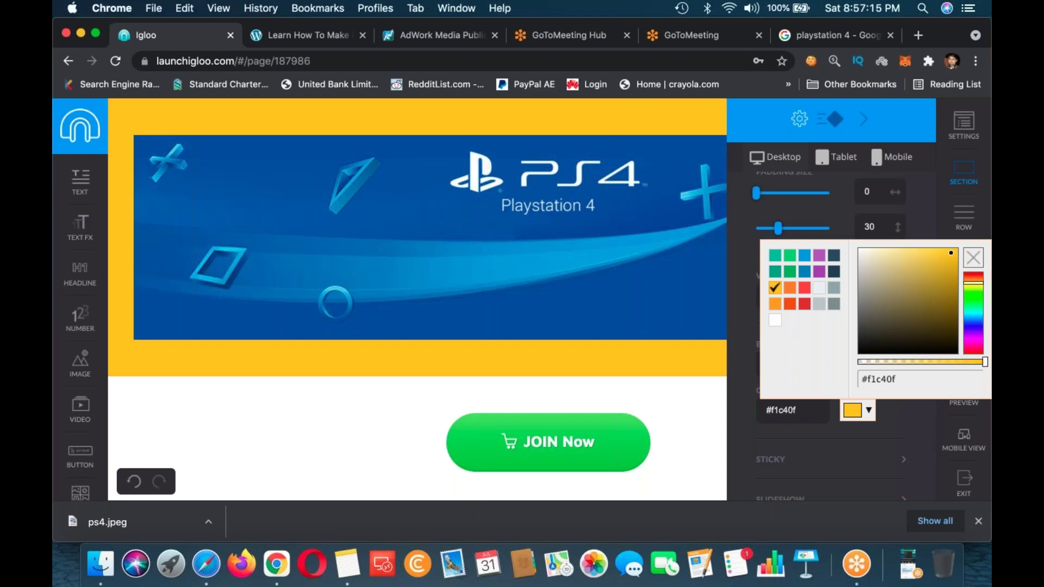
# - Set the background colour of the PS4 banner section to light grey #ecf0f1 and close the section settings
pyautogui.click(835, 304)
pyautogui.click(836, 305)
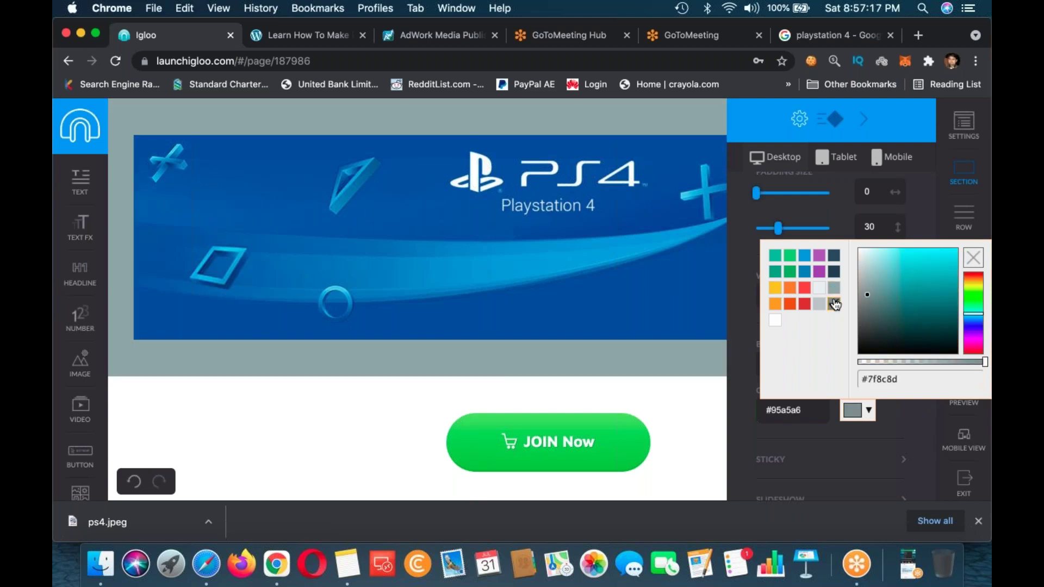
pyautogui.click(819, 290)
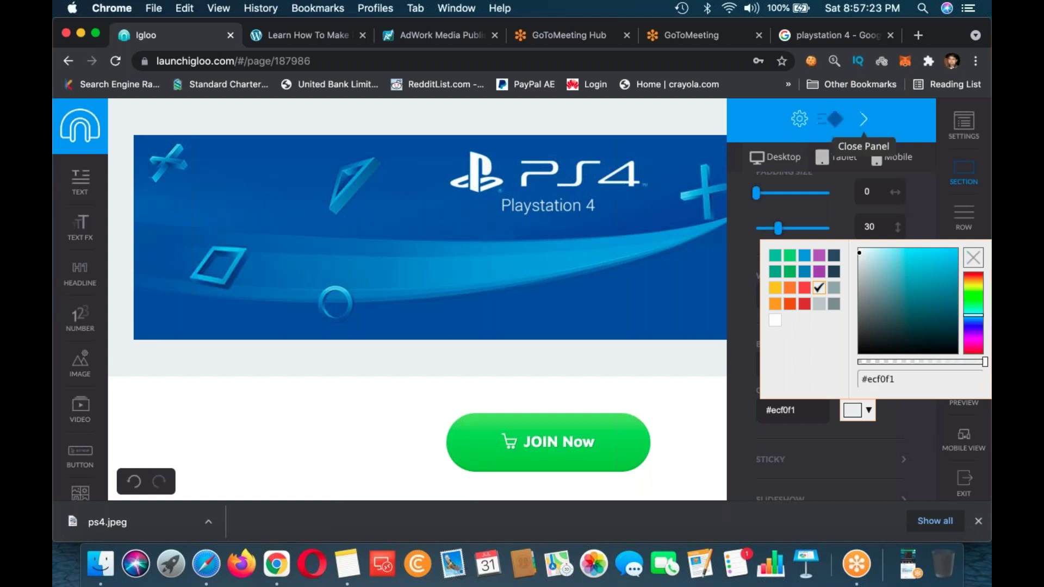
pyautogui.click(864, 119)
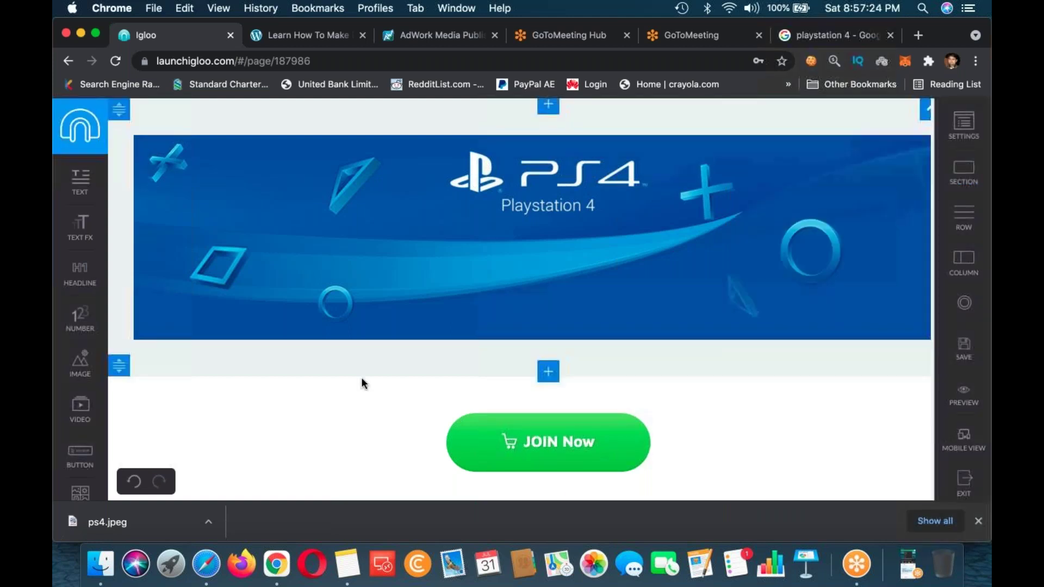
# - Review the page down to the JOIN Now button, save it and exit the page editor
pyautogui.scroll(-1, 326, 370)
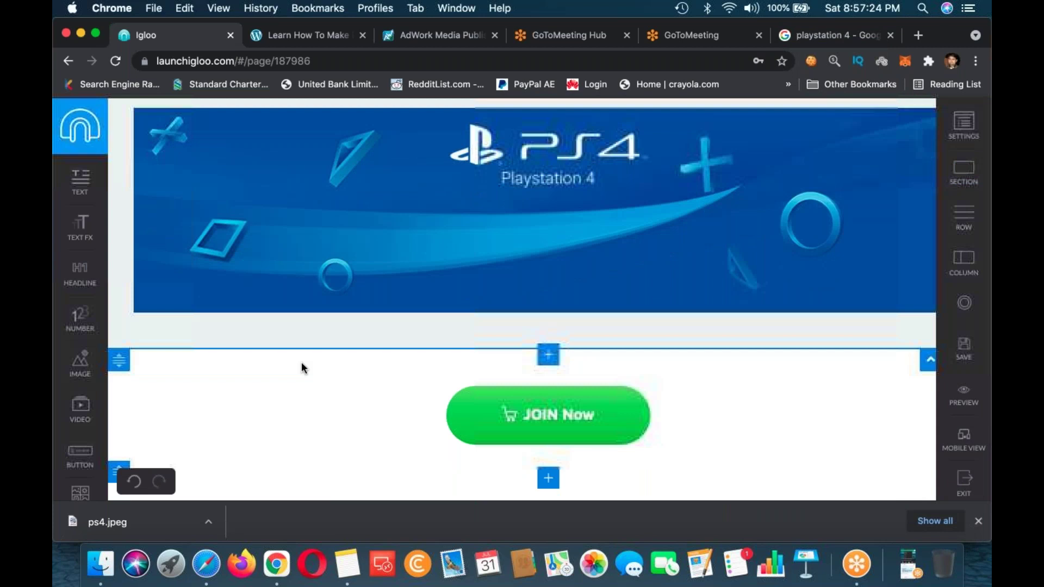
pyautogui.scroll(-5, 302, 368)
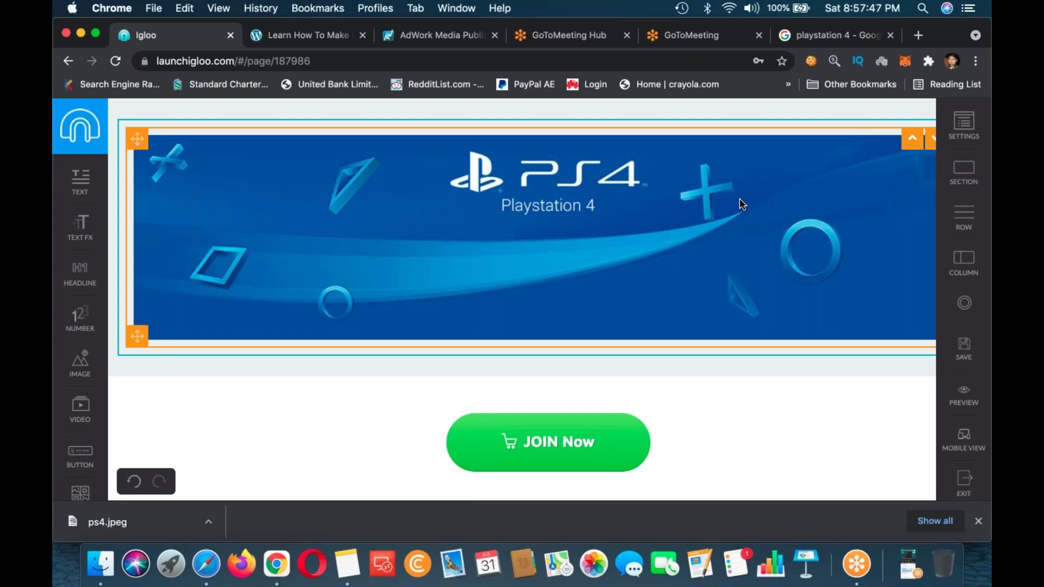
pyautogui.click(964, 348)
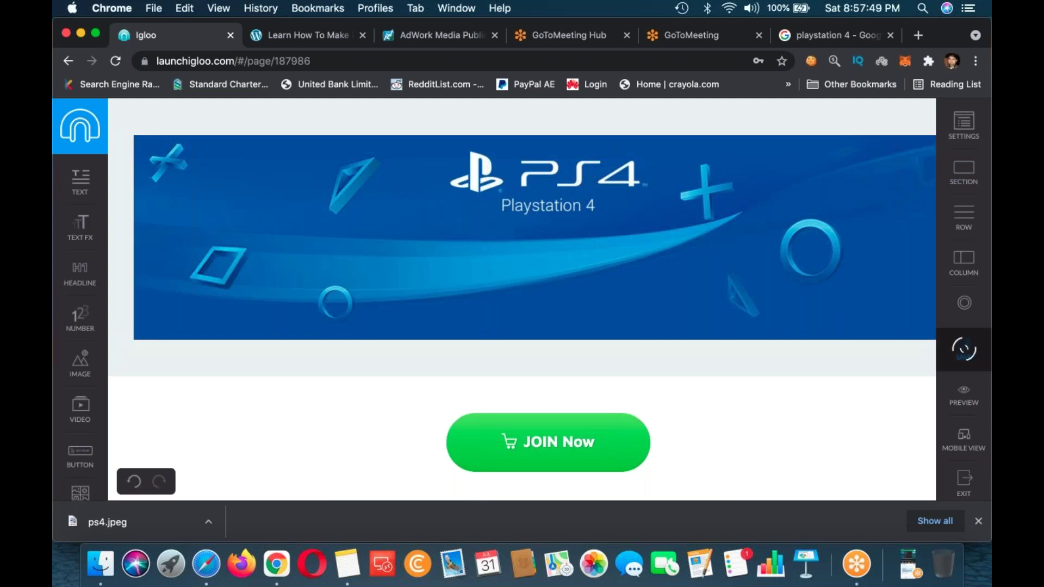
pyautogui.click(982, 481)
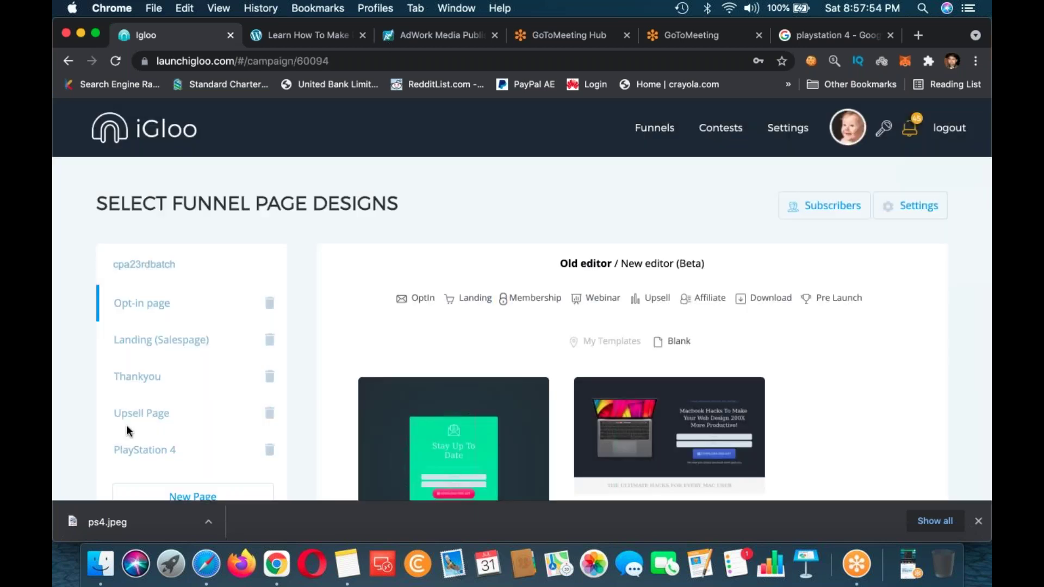
# - Download the PlayStation 4 funnel page as a zip file and show the download in Finder
pyautogui.click(144, 449)
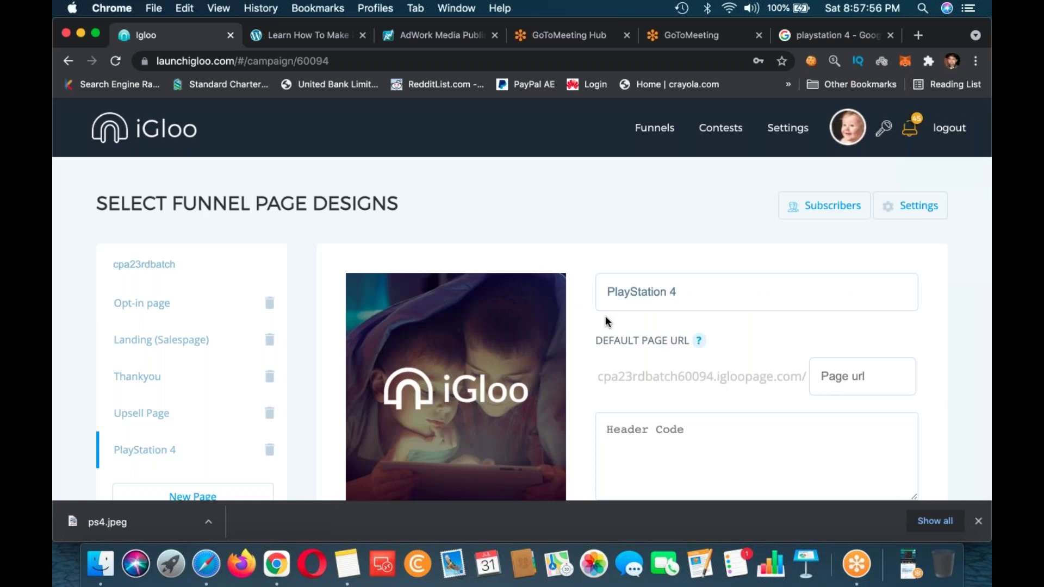
pyautogui.scroll(-4, 605, 315)
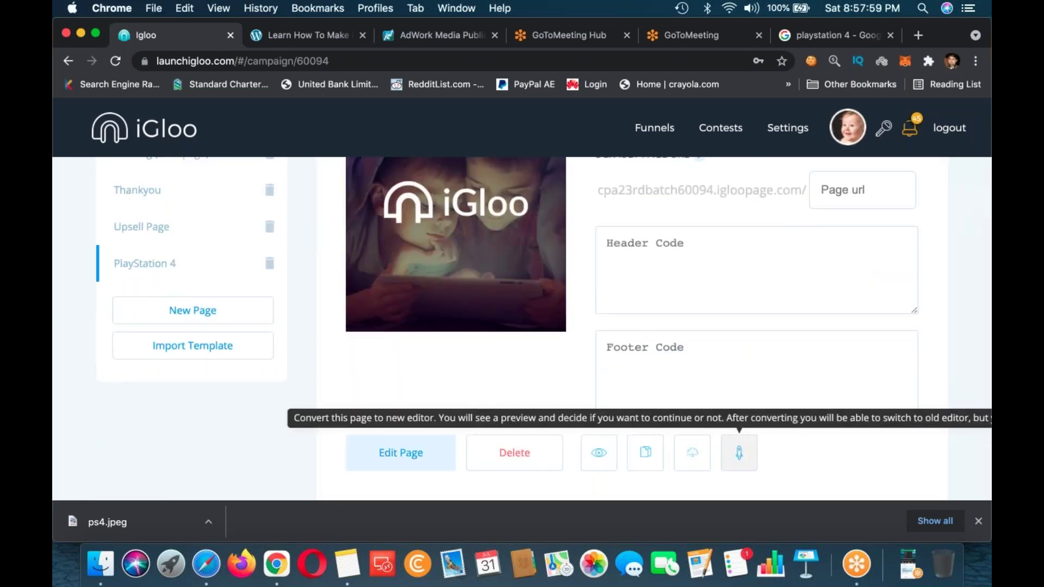
pyautogui.click(685, 458)
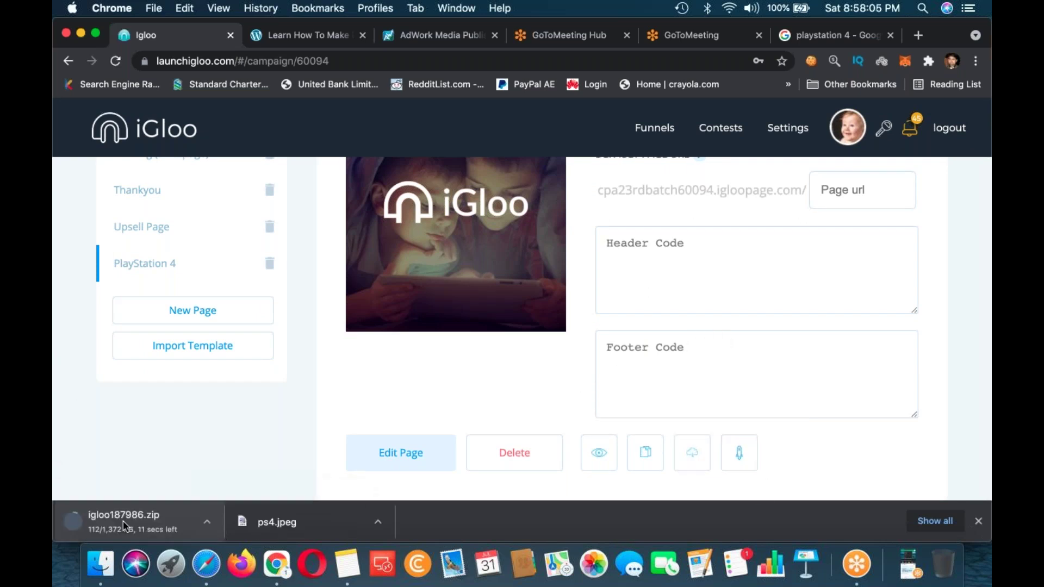
pyautogui.click(207, 521)
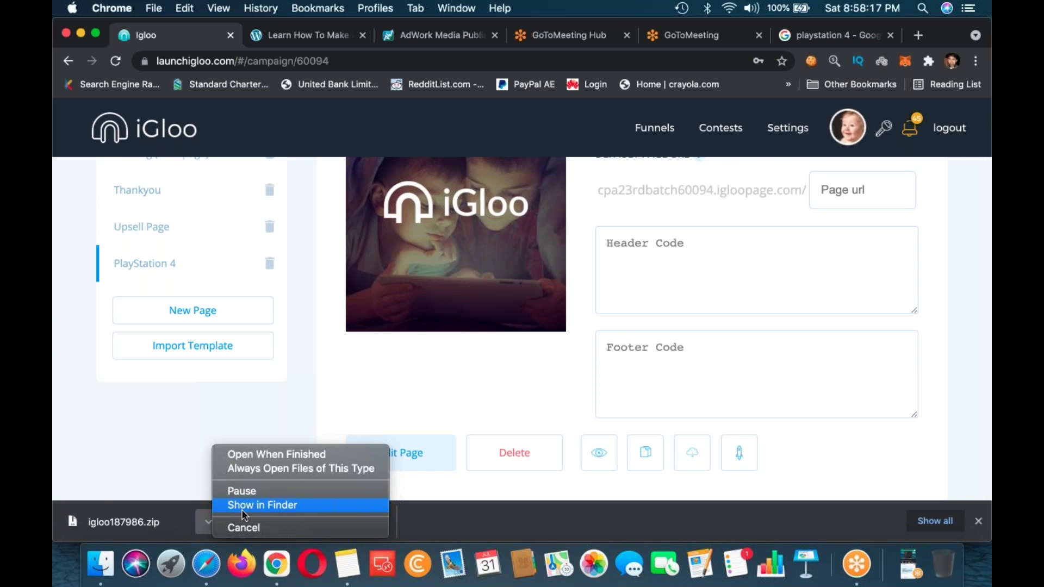
pyautogui.click(242, 507)
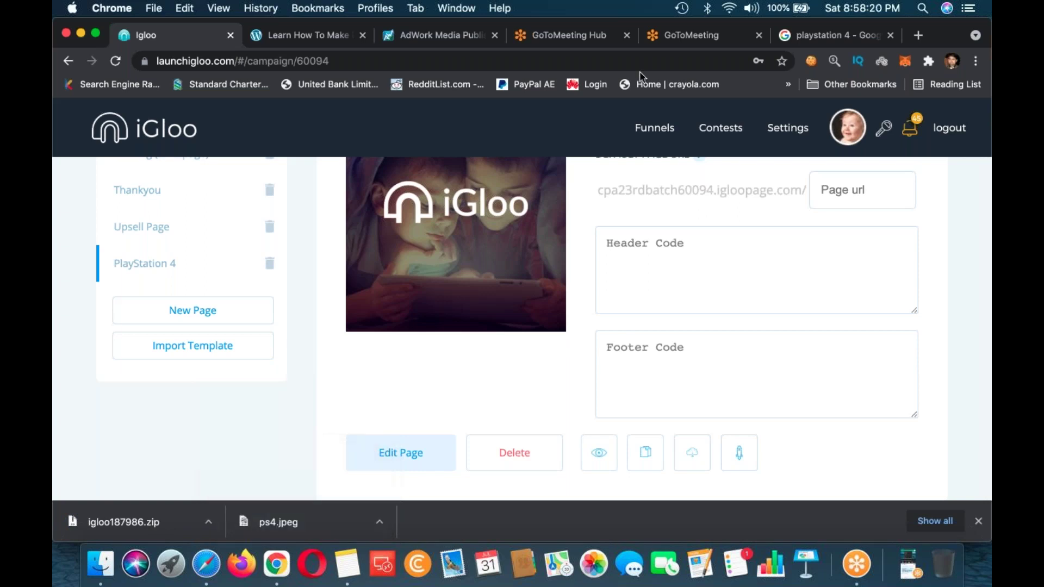
# - Open uphost.io/cpanel in a new browser tab and log in to the hosting account
pyautogui.click(918, 35)
pyautogui.write('uph')
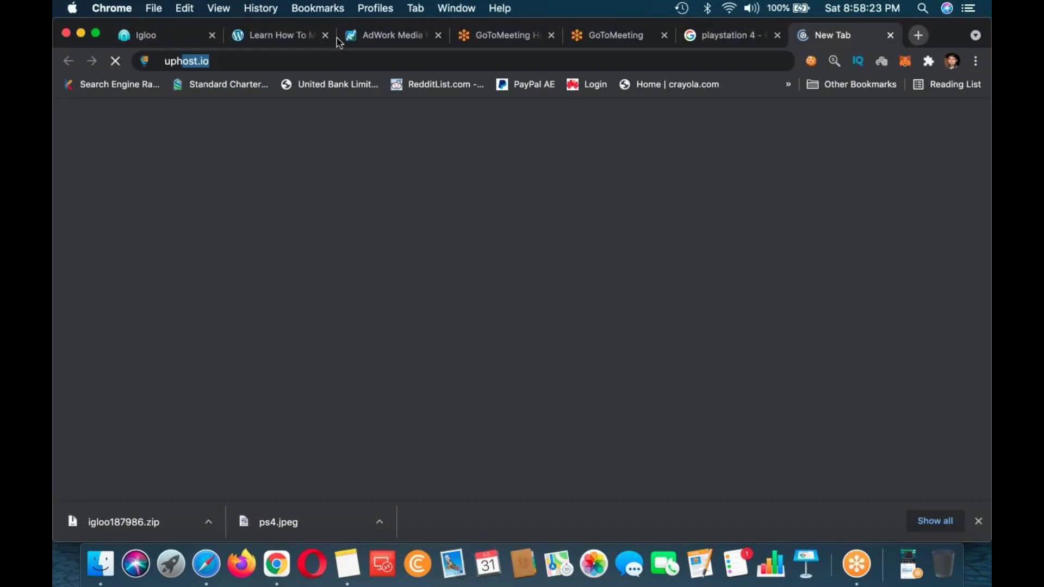
pyautogui.write('ost')
pyautogui.press('Down')
pyautogui.press('Down')
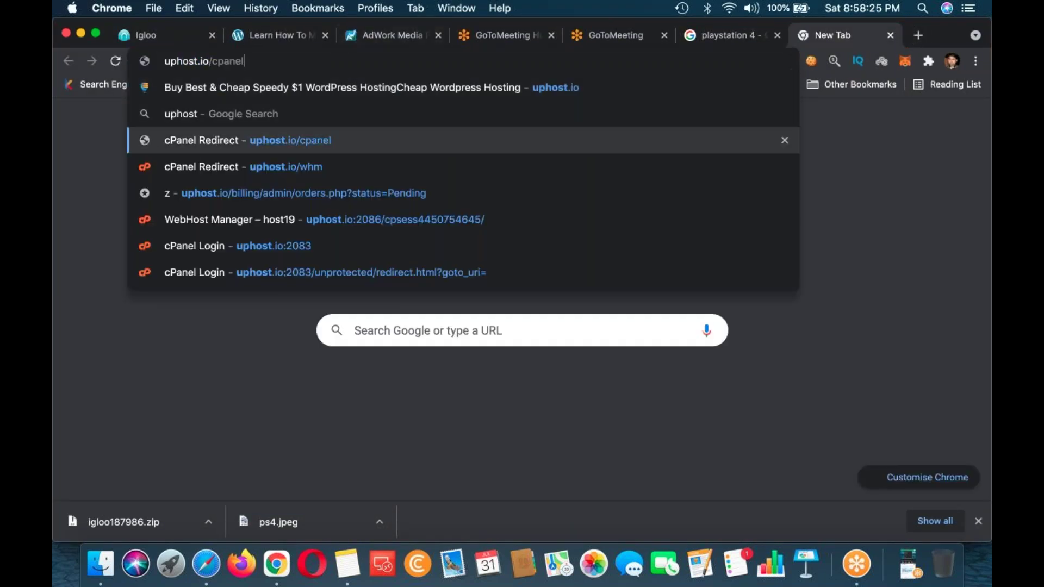
pyautogui.press('Return')
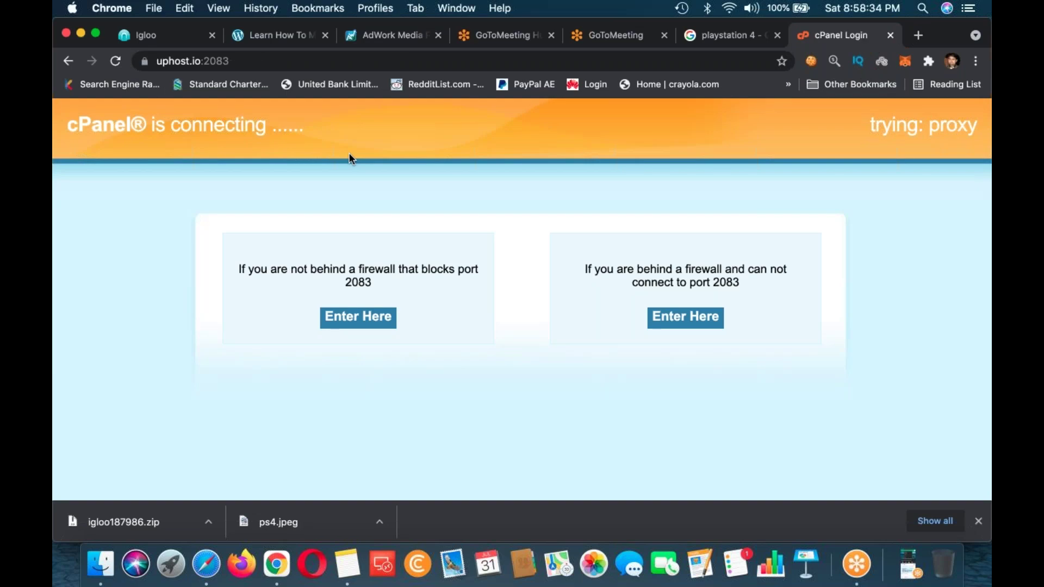
pyautogui.press('Return')
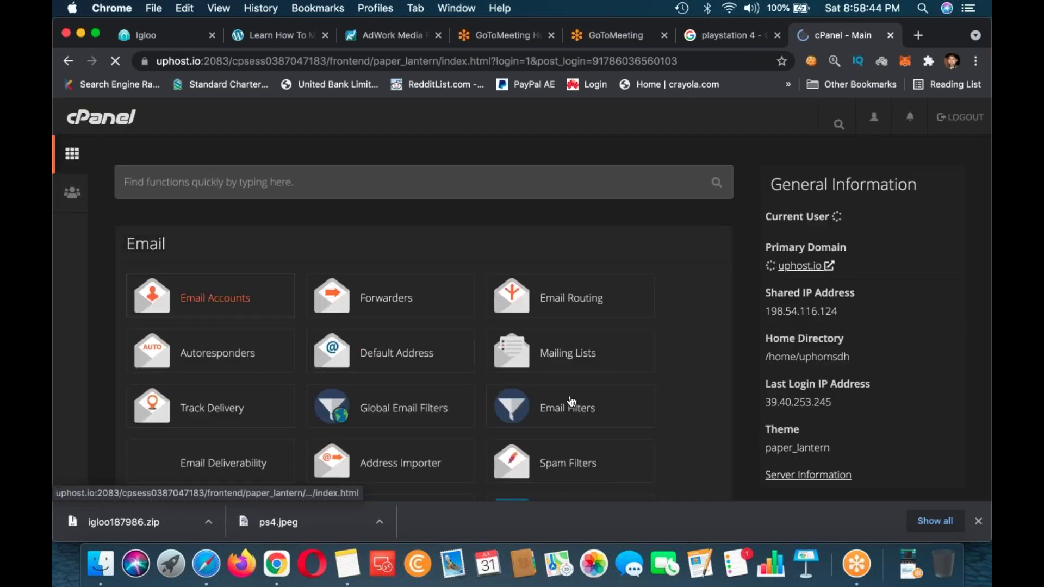
# - Open the hosting account's File Manager and go into the darakshan.xyz folder
pyautogui.scroll(-6, 527, 394)
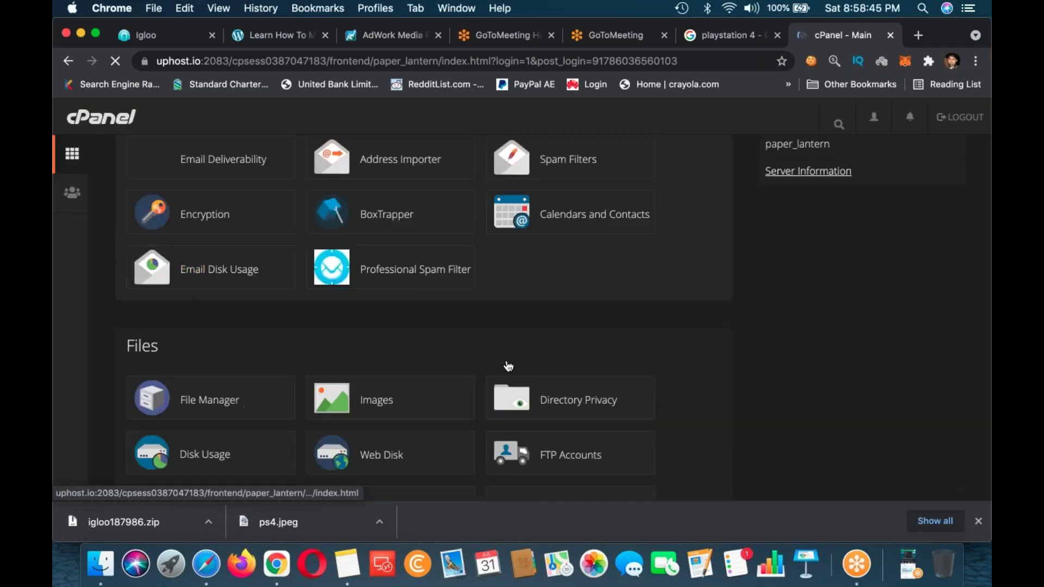
pyautogui.click(209, 400)
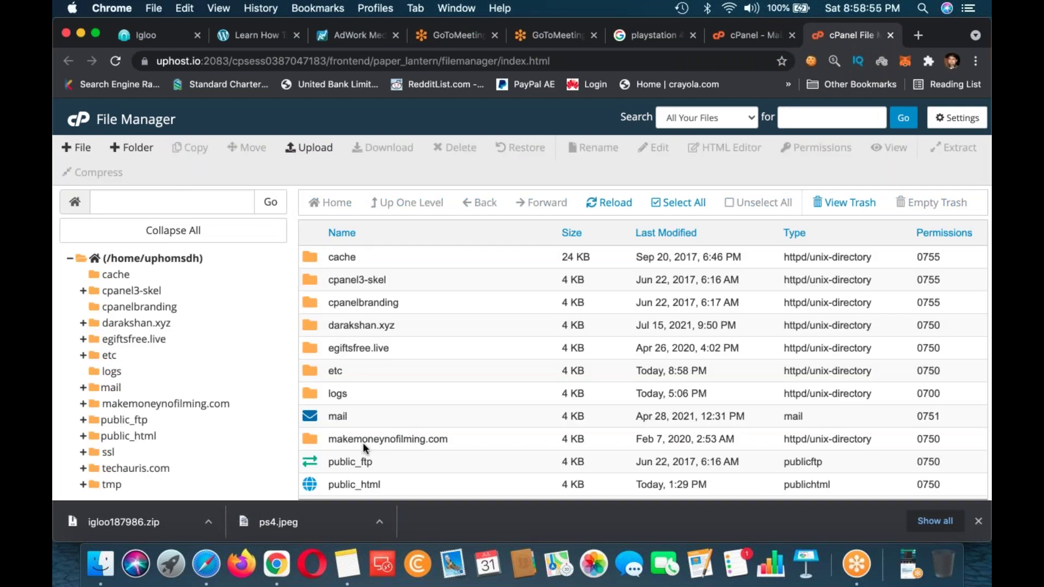
pyautogui.doubleClick(312, 325)
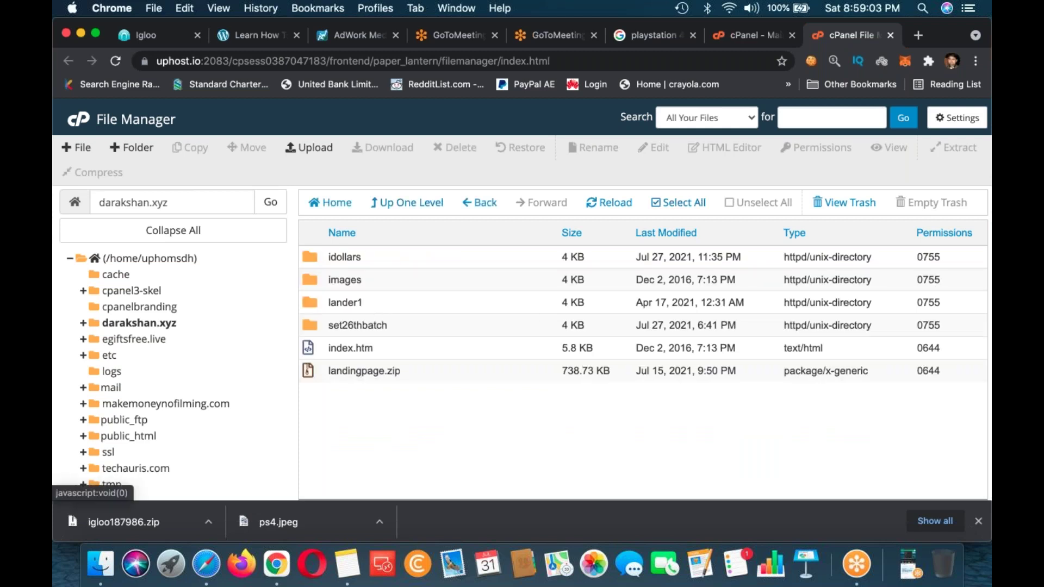
# - Create a new folder named cpa23rdbatch inside darakshan.xyz
pyautogui.click(131, 147)
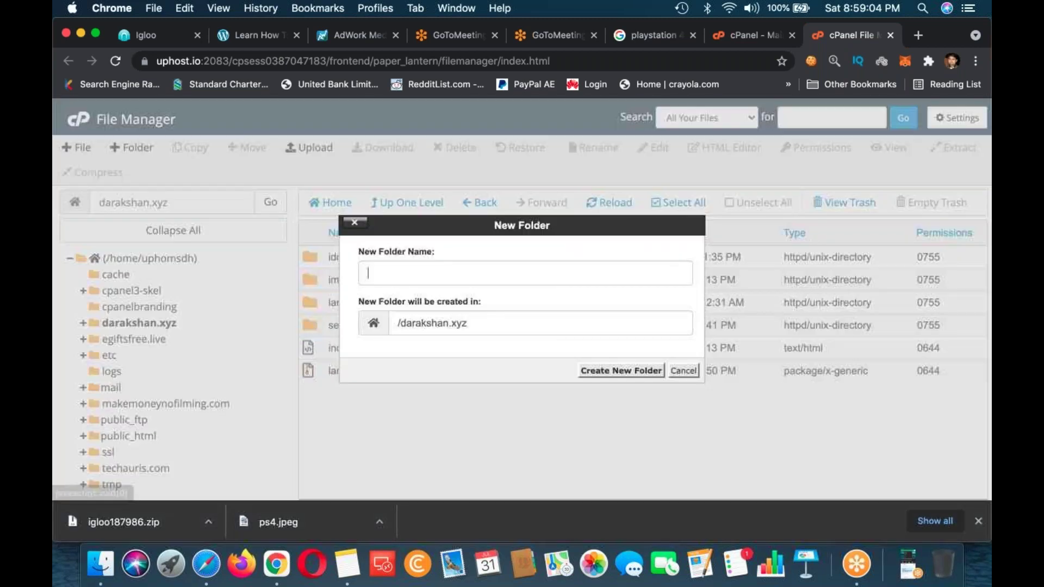
pyautogui.write('cpa')
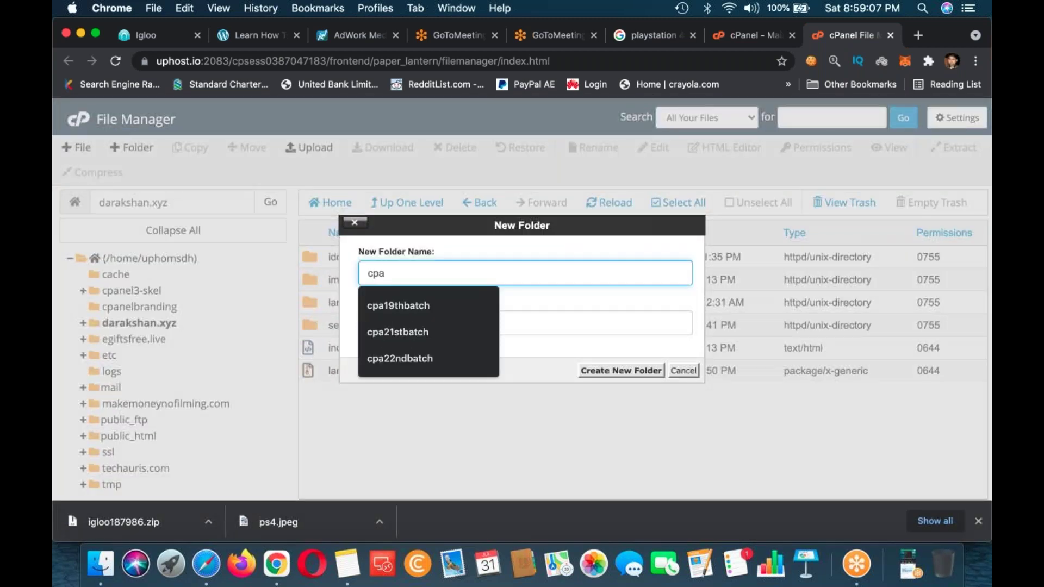
pyautogui.write('2')
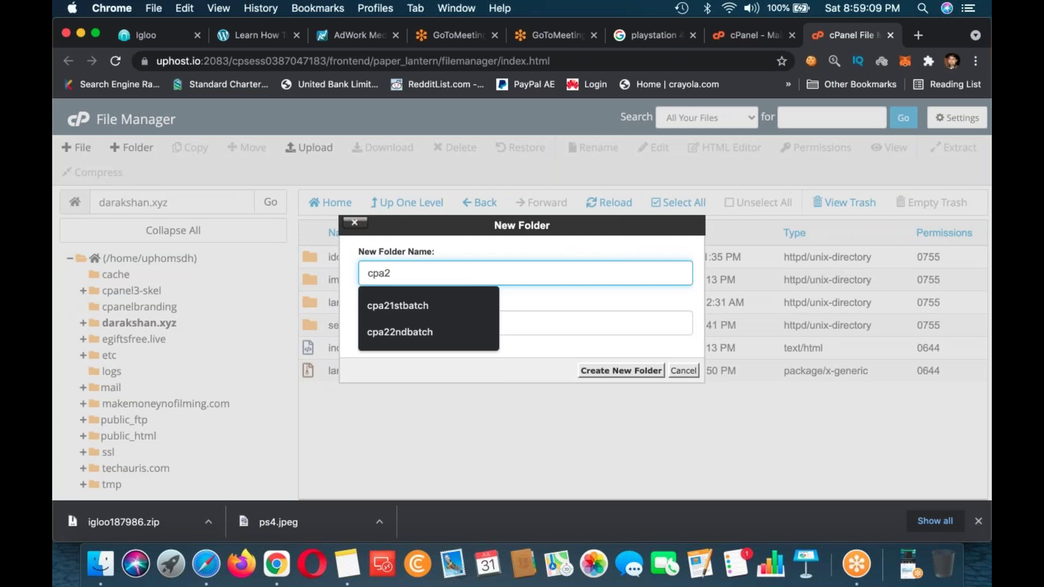
pyautogui.write('3rdb')
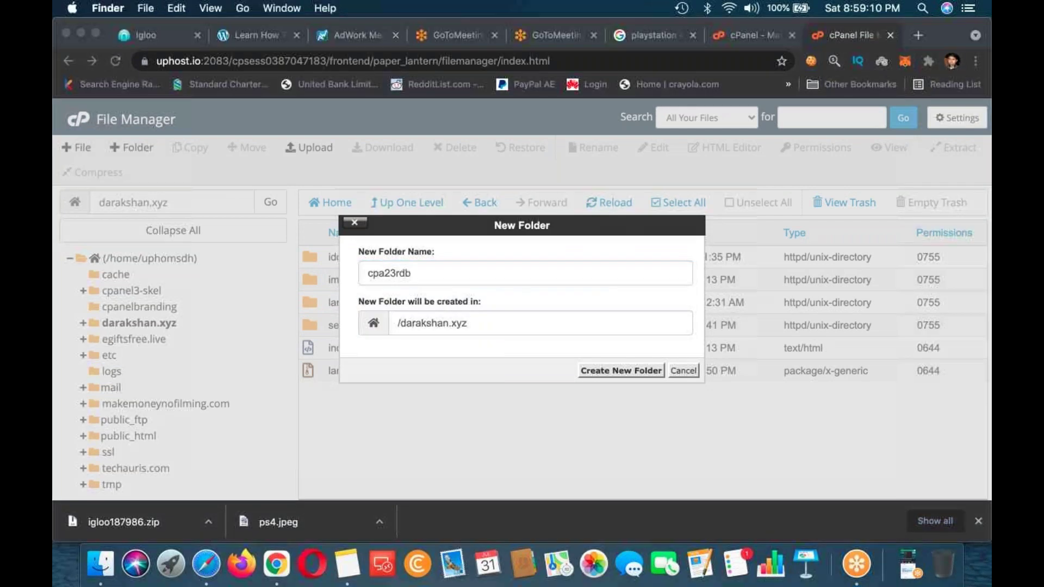
pyautogui.write('a')
pyautogui.press('super+w')
pyautogui.click(438, 273)
pyautogui.press('BackSpace')
pyautogui.write('batch')
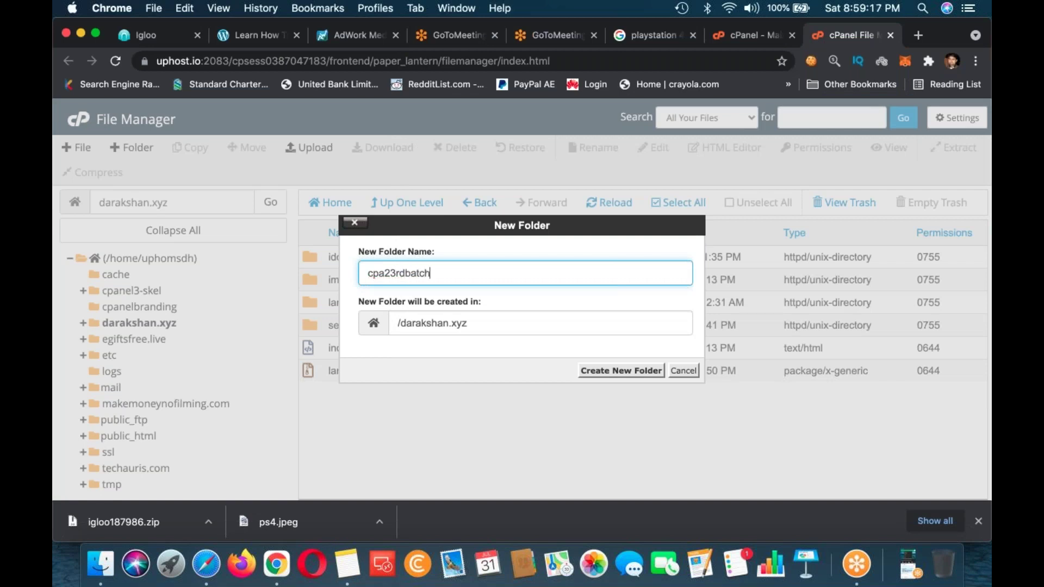
pyautogui.click(621, 370)
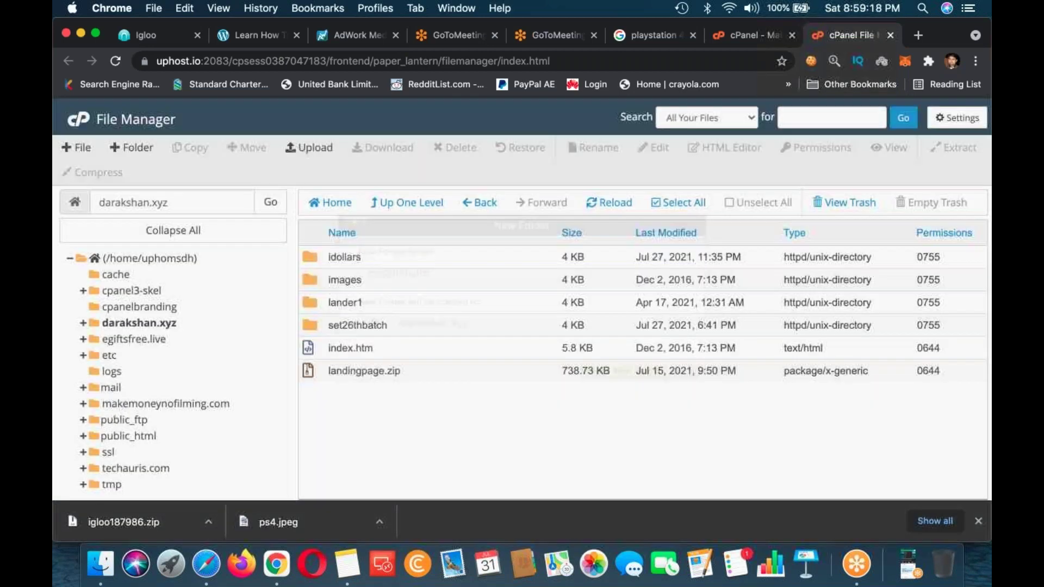
# - Upload igloo187986.zip into the cpa23rdbatch folder and close the upload page when it completes
pyautogui.click(309, 260)
pyautogui.doubleClick(308, 260)
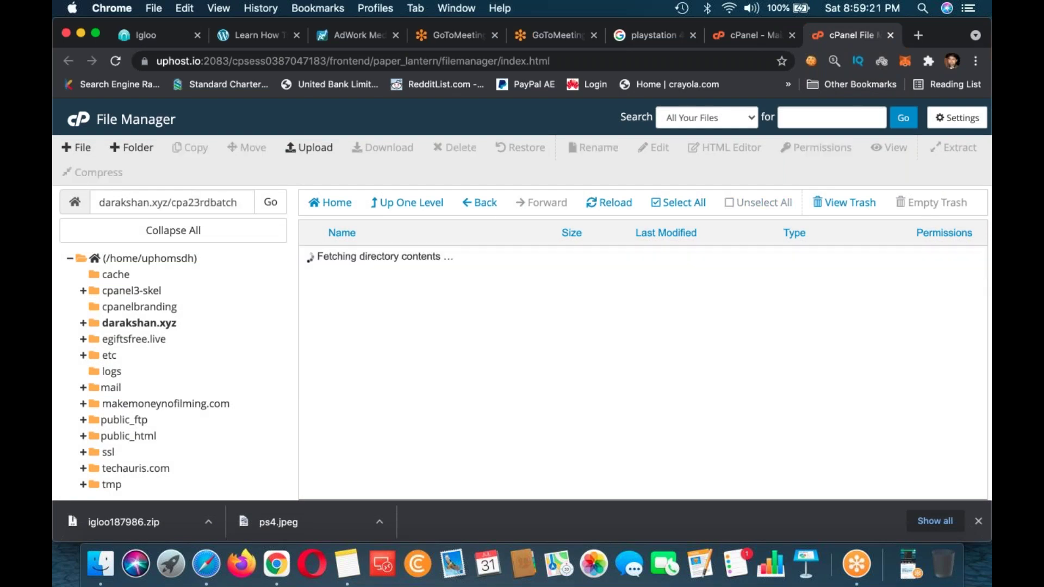
pyautogui.click(308, 147)
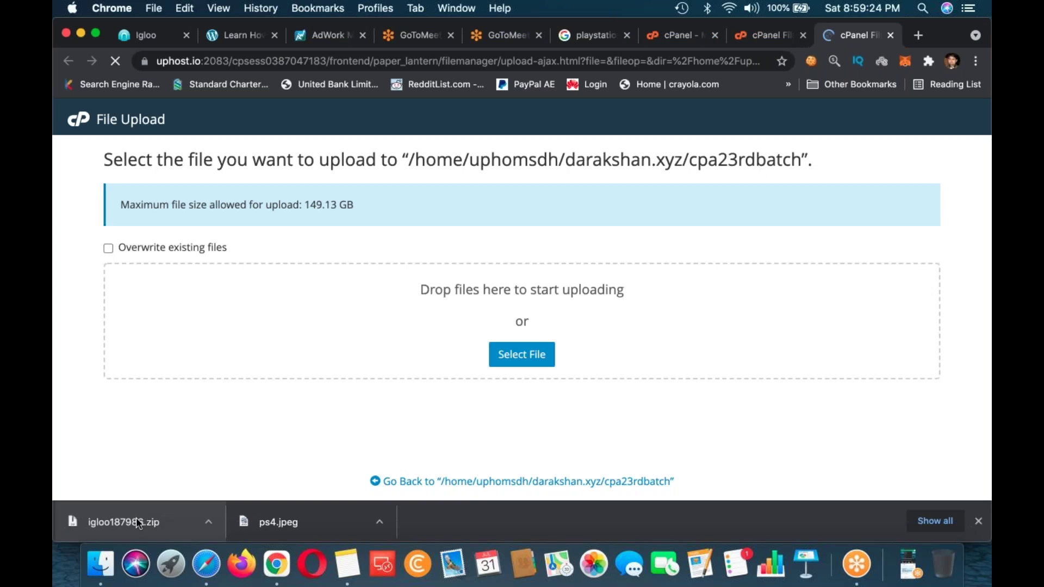
pyautogui.moveTo(310, 330); pyautogui.dragTo(388, 305)
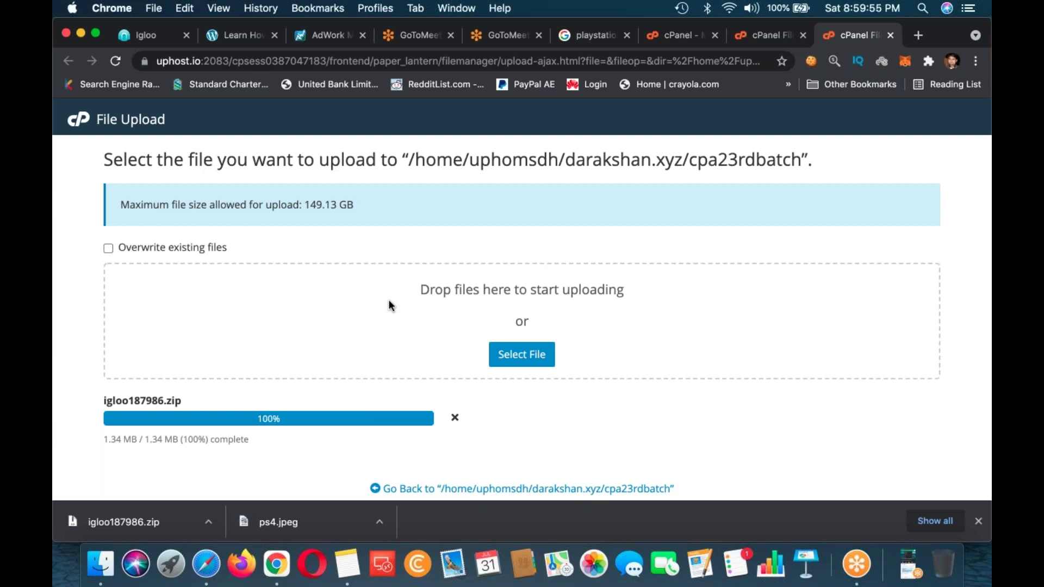
pyautogui.click(890, 36)
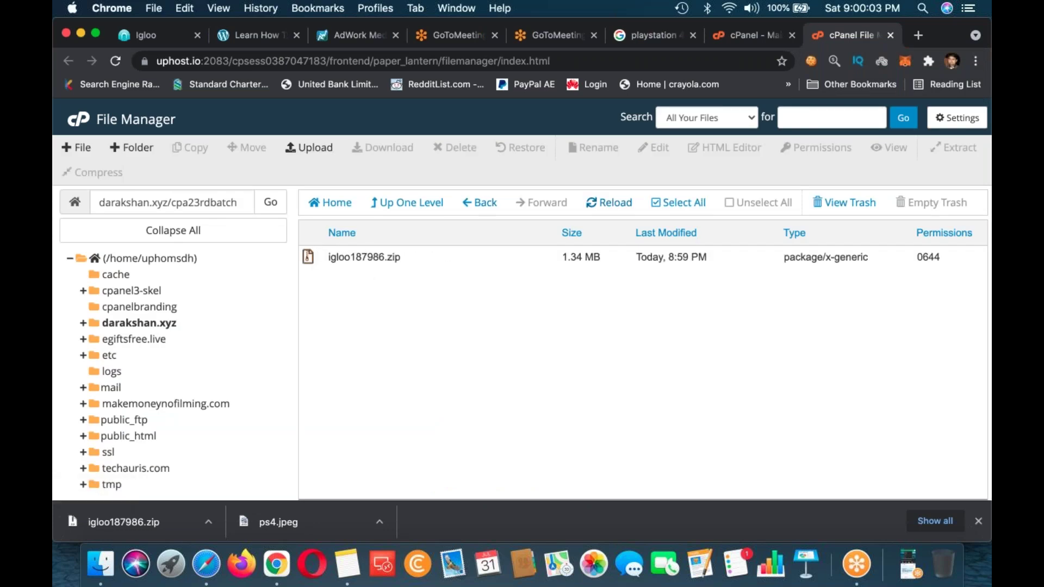
# - Extract igloo187986.zip into the cpa23rdbatch folder and reload the file list
pyautogui.rightClick(372, 259)
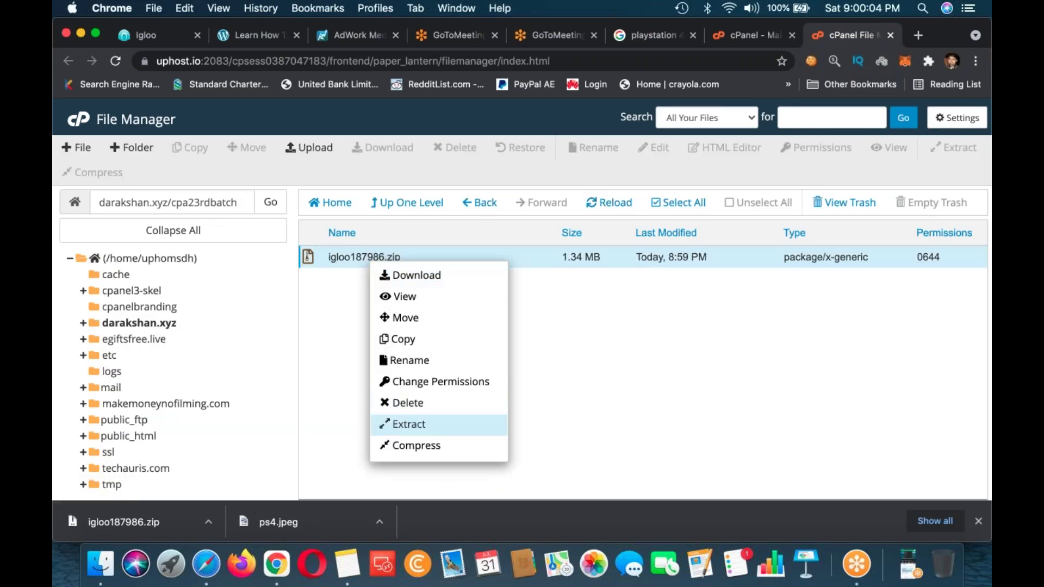
pyautogui.click(413, 424)
pyautogui.press('Return')
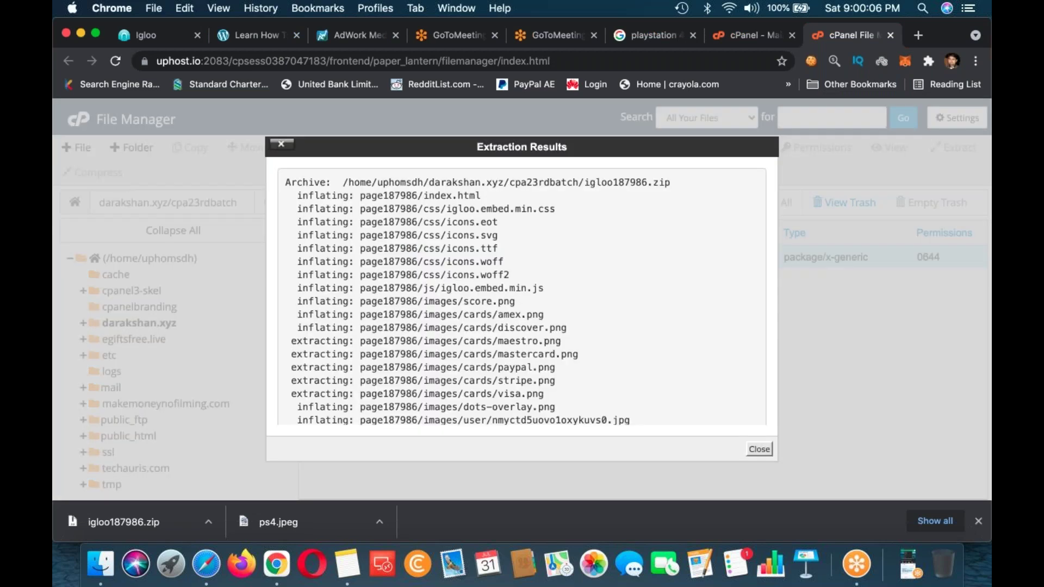
pyautogui.press('Return')
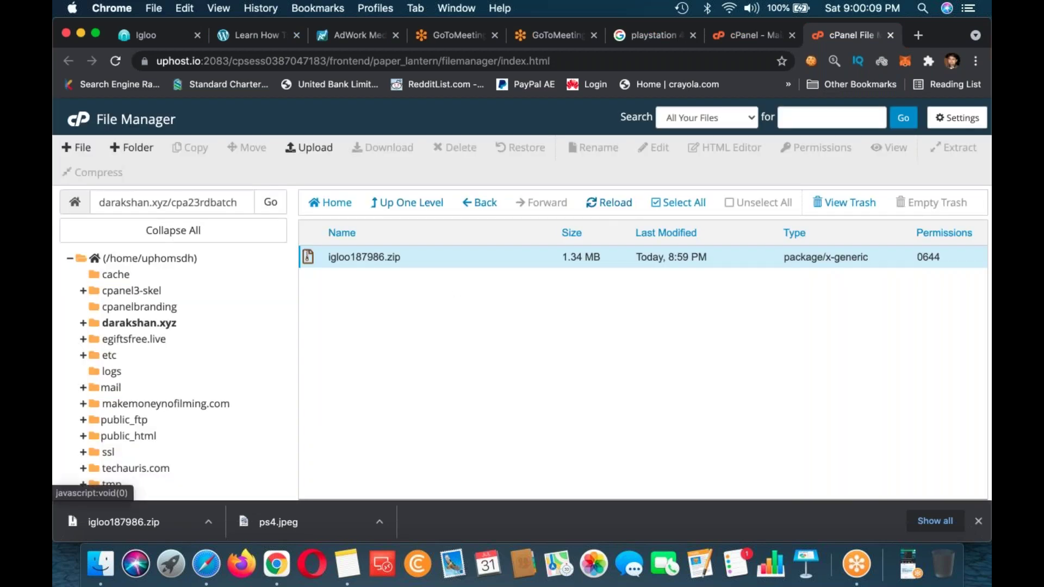
pyautogui.click(619, 202)
# - Move css, images, js and index.html from page187986 into /darakshan.xyz/cpa23rdbatch and return to that folder
pyautogui.doubleClick(311, 256)
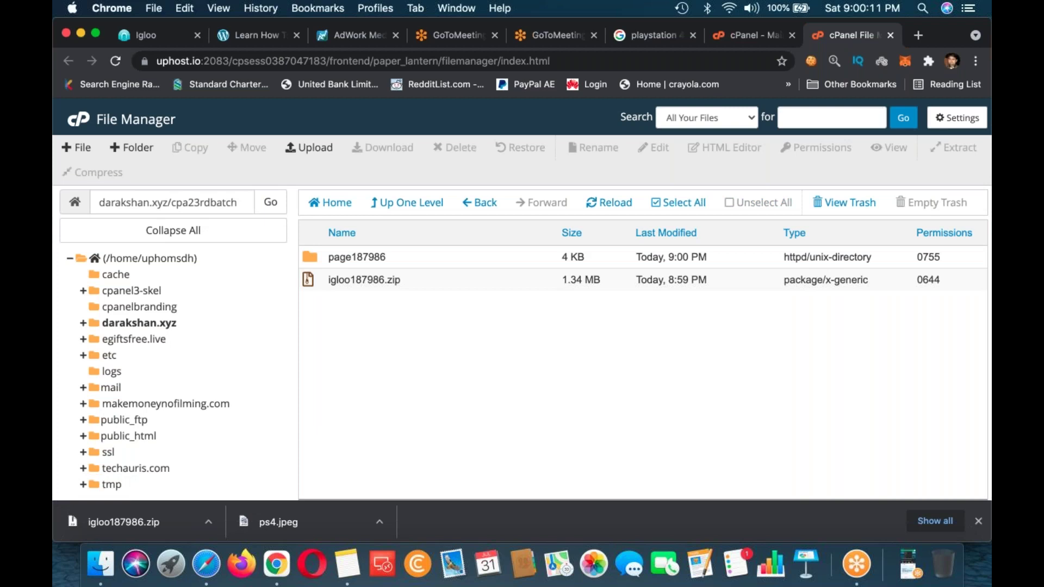
pyautogui.hotkey('shift', 'Down')
pyautogui.hotkey('shift', 'Down')
pyautogui.hotkey('shift', 'Down')
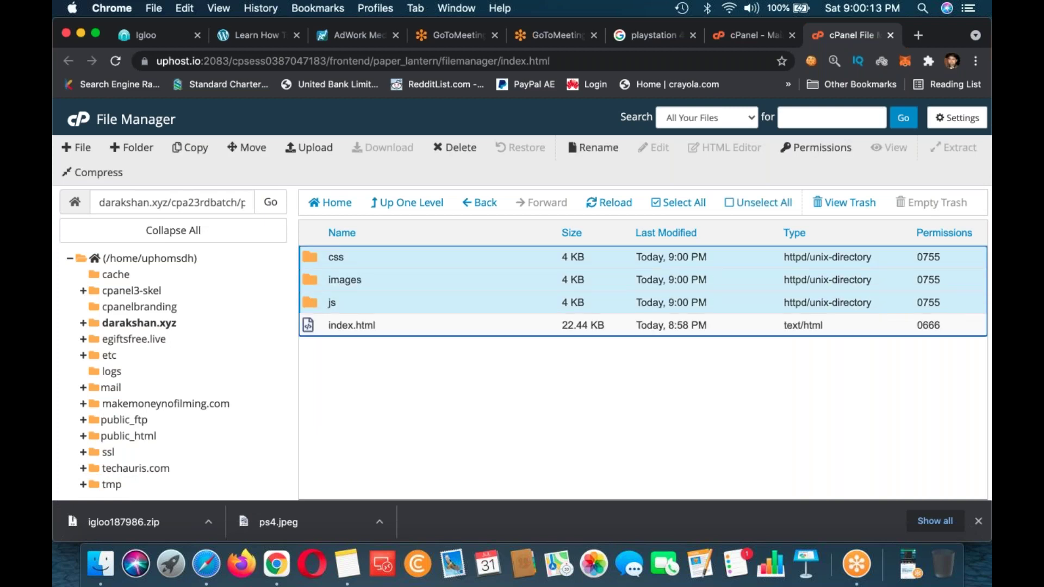
pyautogui.rightClick(364, 262)
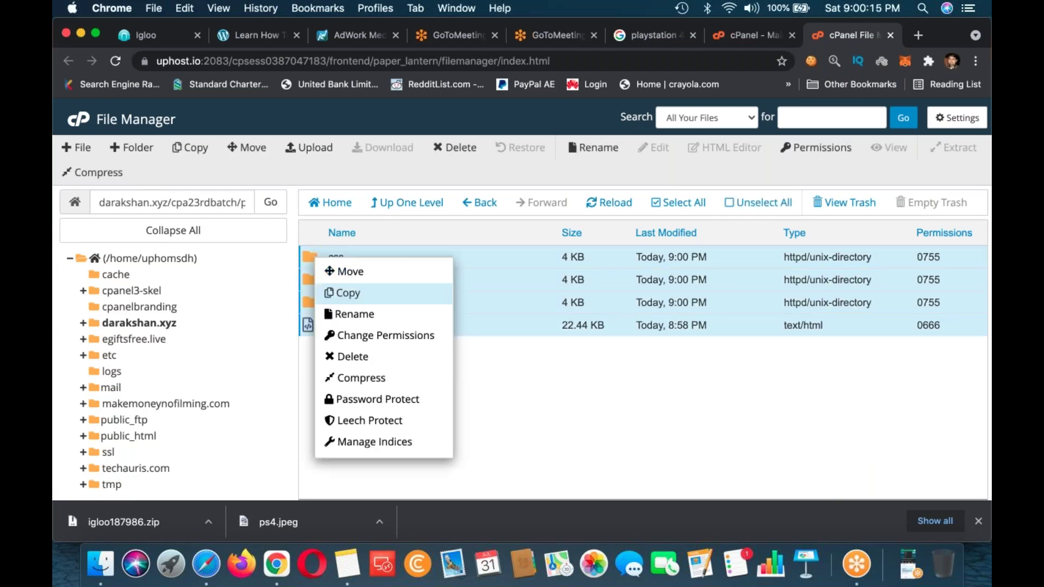
pyautogui.click(385, 270)
pyautogui.press('BackSpace')
pyautogui.press('BackSpace')
pyautogui.press('BackSpace')
pyautogui.press('BackSpace')
pyautogui.press('BackSpace')
pyautogui.press('BackSpace')
pyautogui.press('BackSpace')
pyautogui.press('BackSpace')
pyautogui.press('BackSpace')
pyautogui.press('BackSpace')
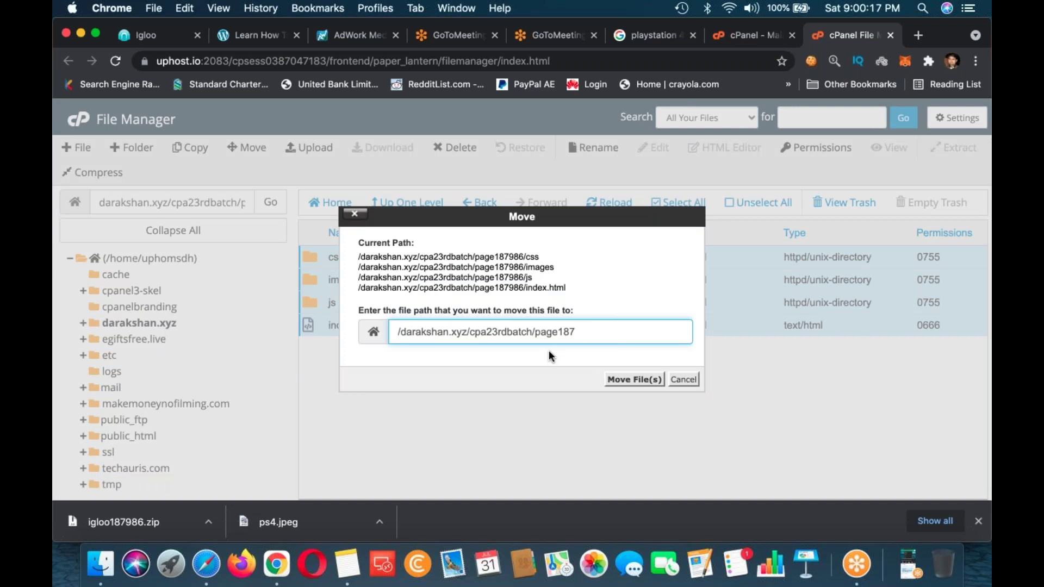
pyautogui.write('/')
pyautogui.click(634, 379)
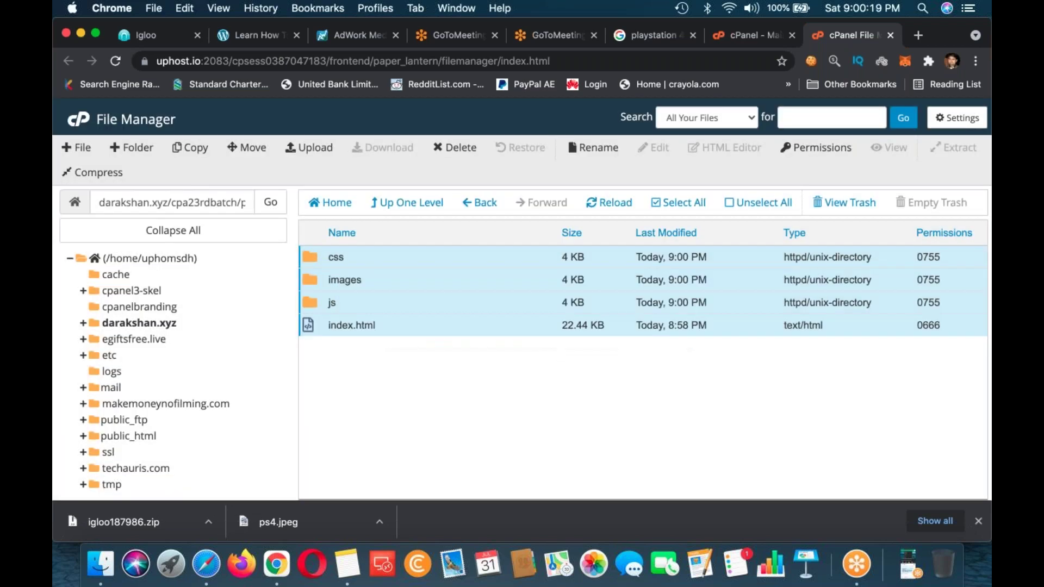
pyautogui.click(411, 202)
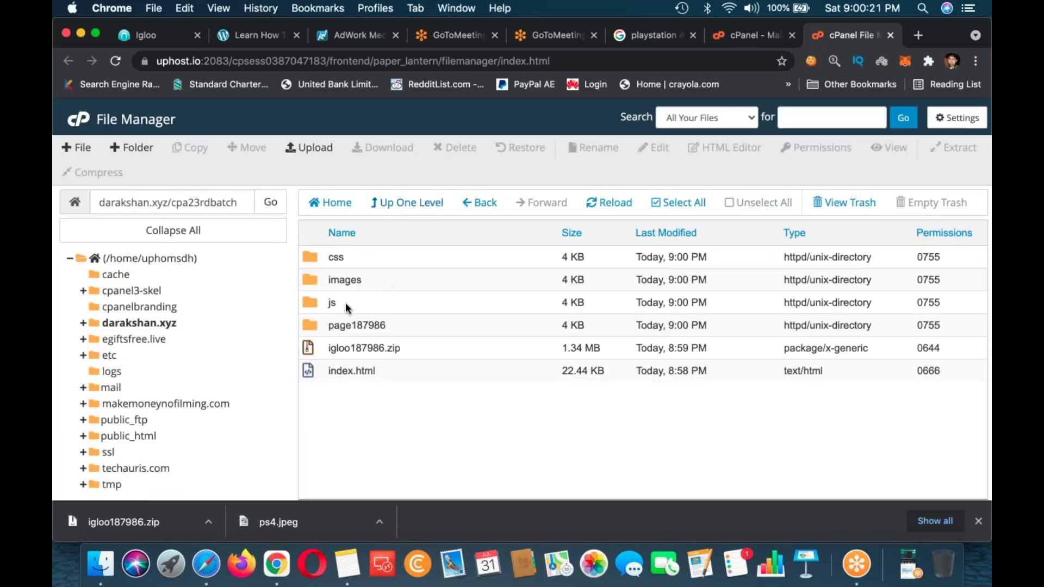
# - Delete the page187986 folder from cpa23rdbatch
pyautogui.click(311, 324)
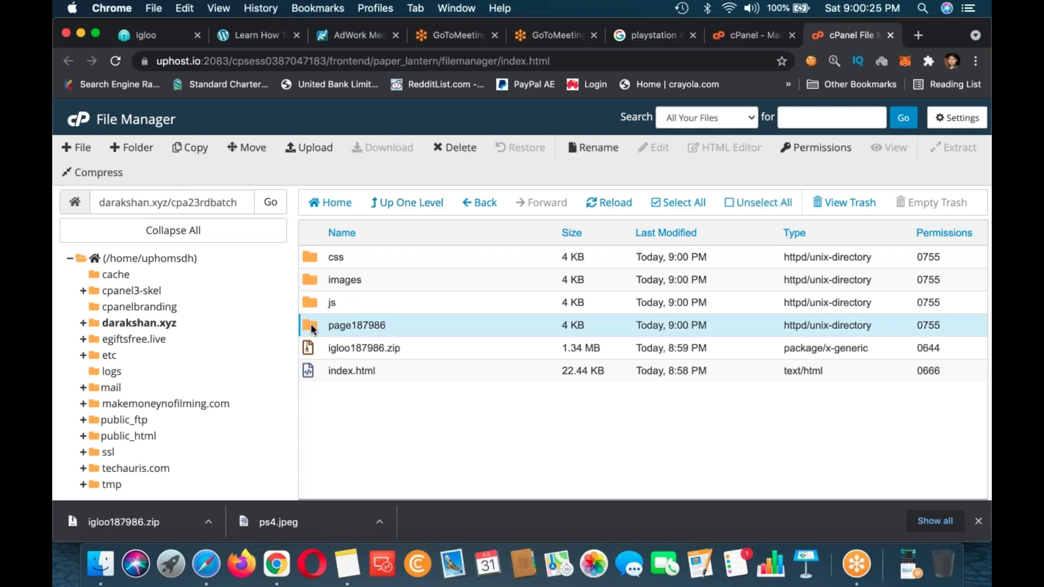
pyautogui.rightClick(311, 324)
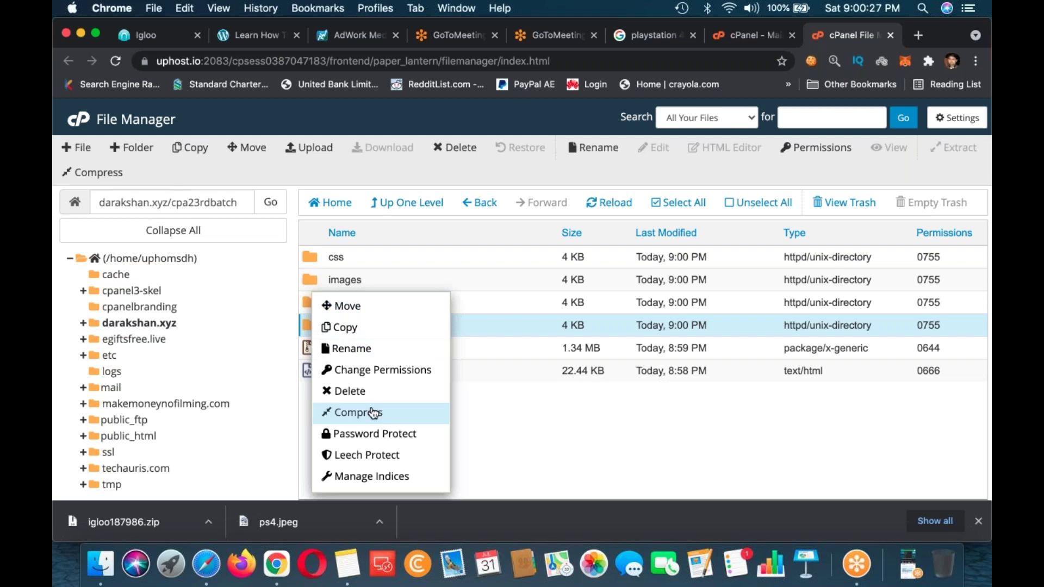
pyautogui.click(356, 391)
pyautogui.press('Escape')
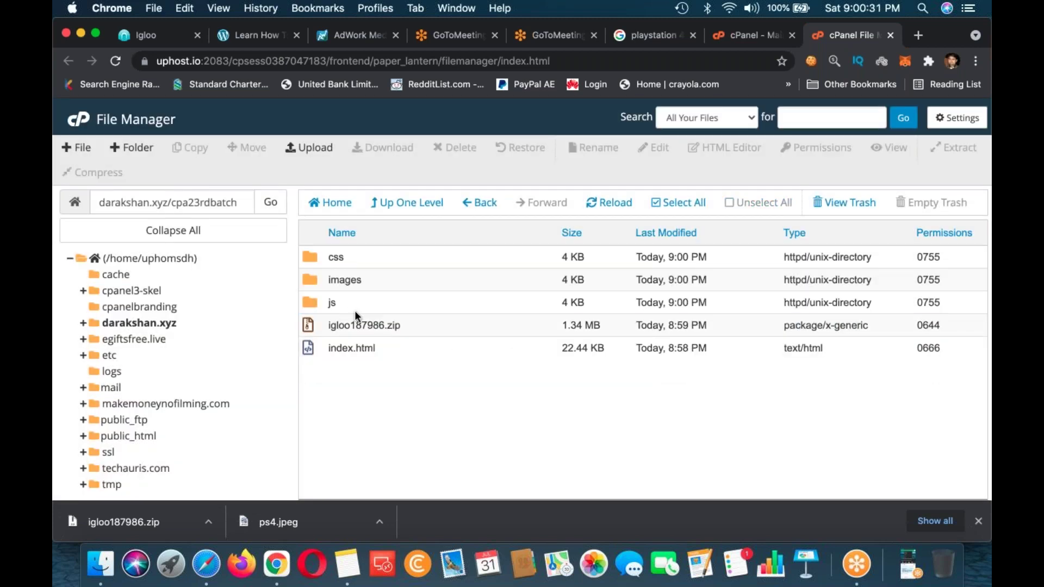
# - Copy the folder path darakshan.xyz/cpa23rdbatch, then open the new folder dialog and cancel it
pyautogui.tripleClick(189, 204)
pyautogui.rightClick(190, 202)
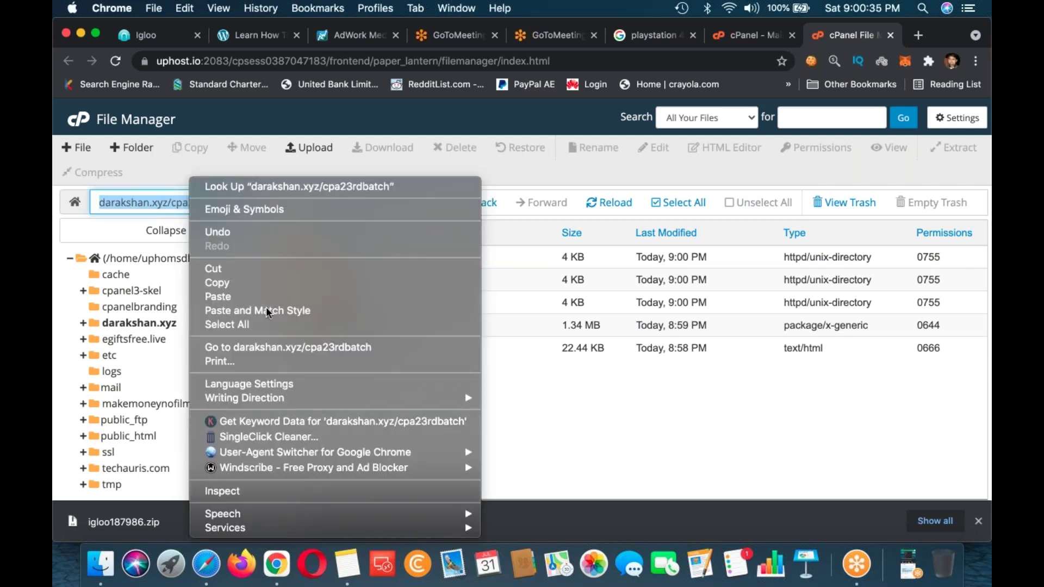
pyautogui.click(221, 282)
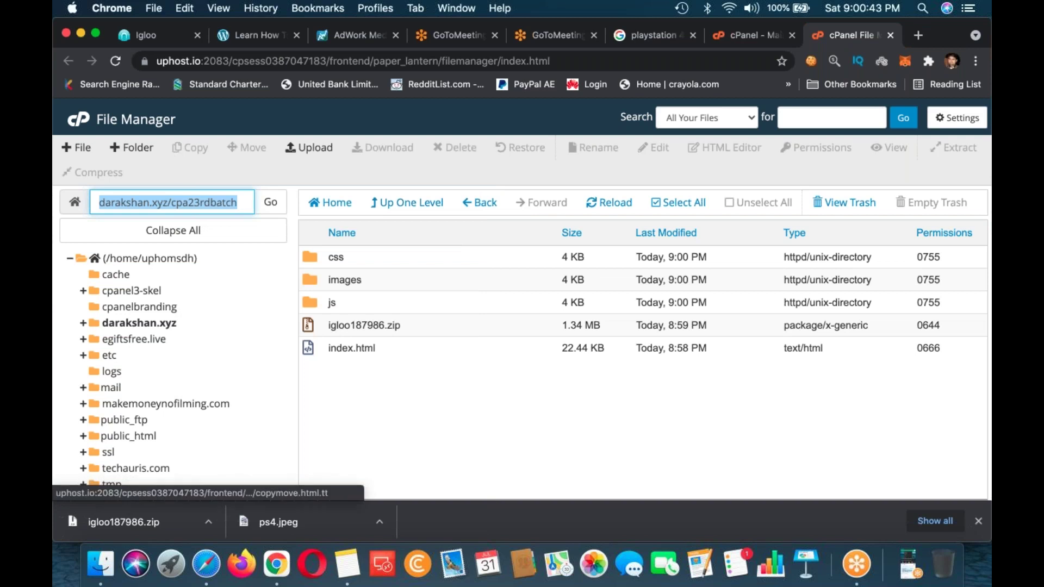
pyautogui.click(131, 148)
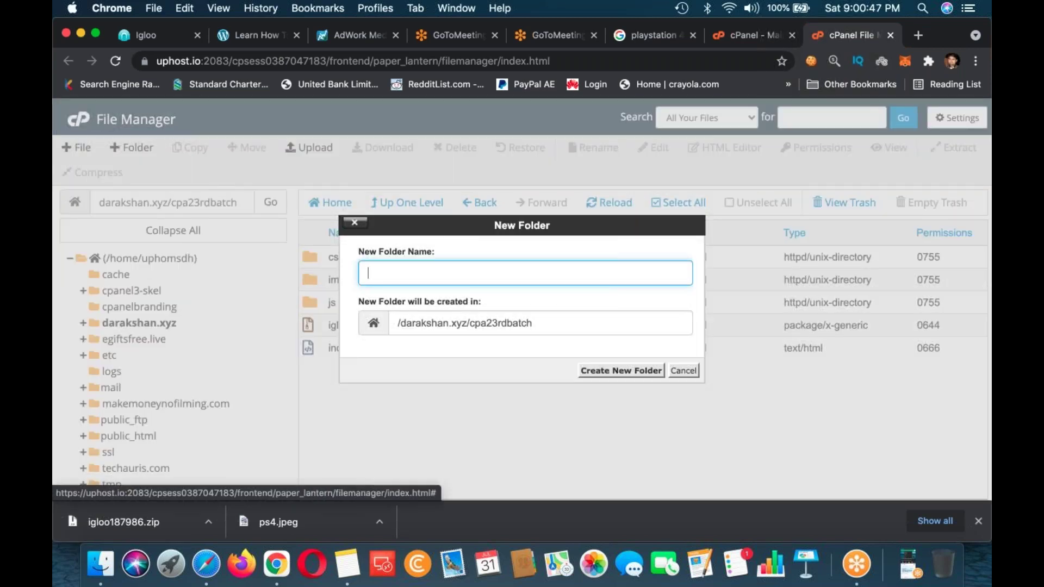
pyautogui.click(683, 370)
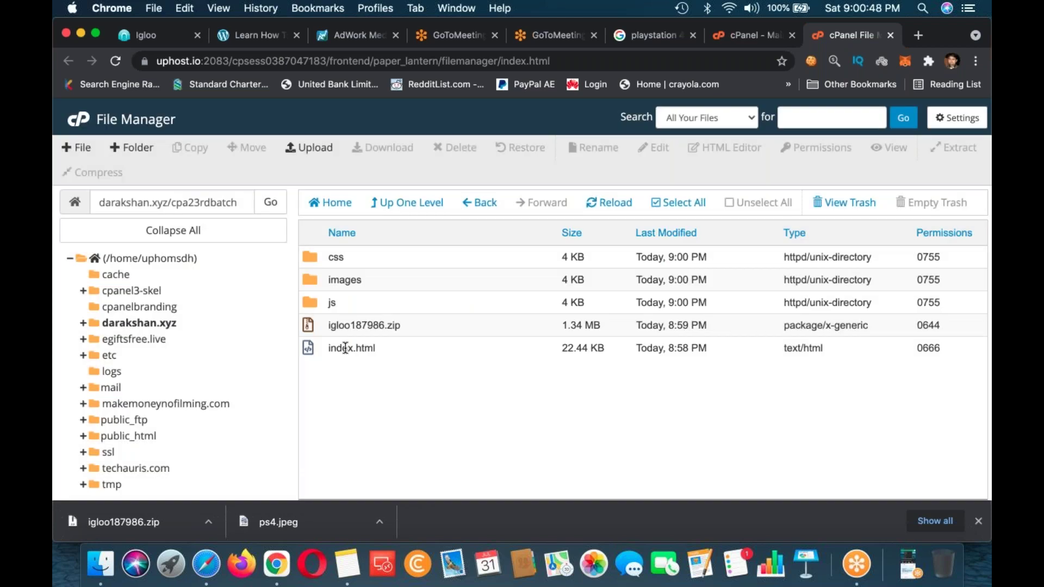
# - Delete index.html and the js, images and css folders from cpa23rdbatch, keeping igloo187986.zip
pyautogui.click(345, 348)
pyautogui.keyDown('super'); pyautogui.click(326, 302); pyautogui.keyUp('super')
pyautogui.keyDown('super'); pyautogui.click(324, 280); pyautogui.keyUp('super')
pyautogui.keyDown('super'); pyautogui.click(321, 256); pyautogui.keyUp('super')
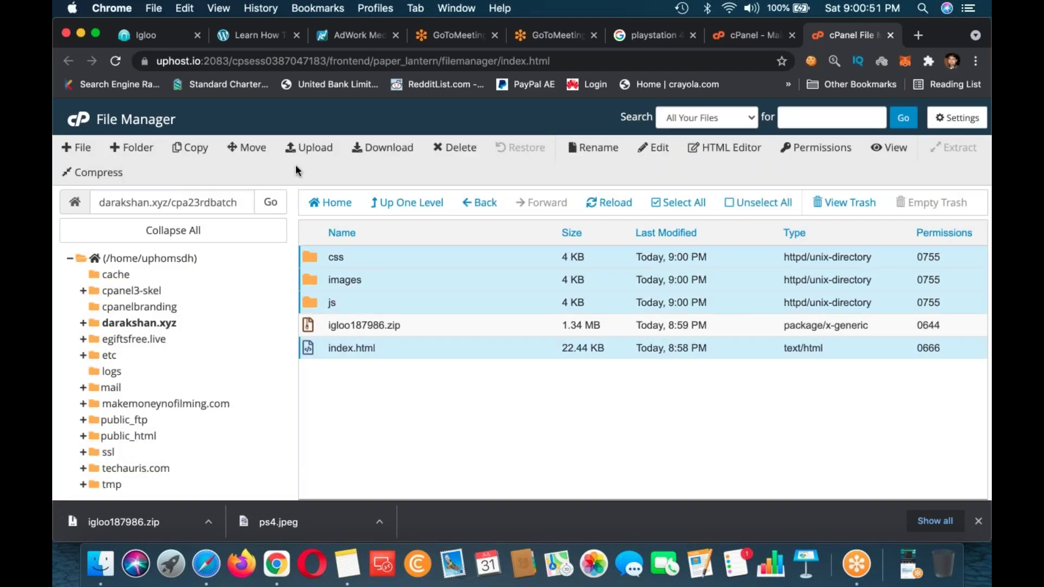
pyautogui.click(454, 148)
pyautogui.click(643, 361)
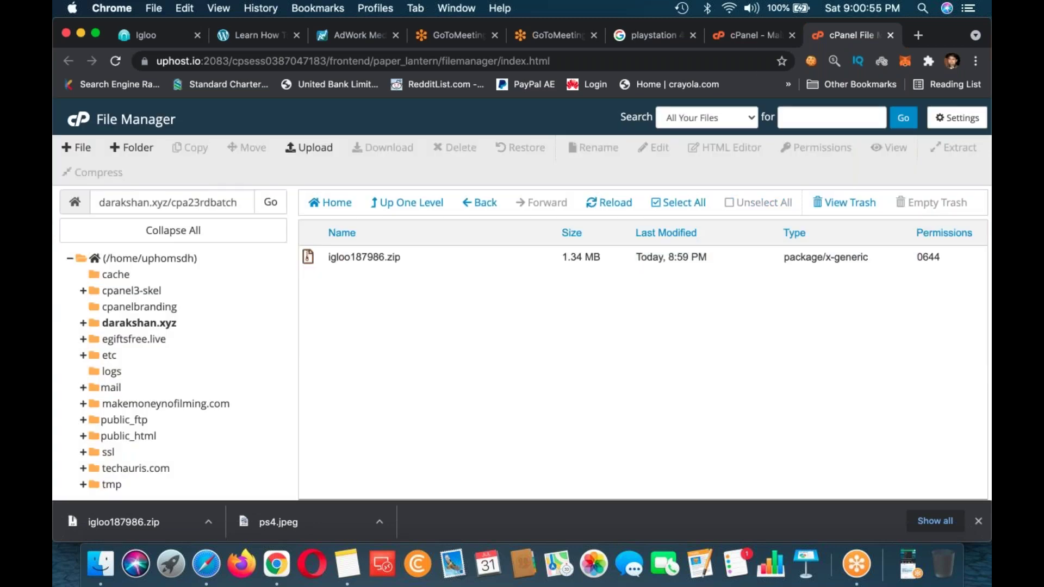
# - Extract igloo187986.zip into /darakshan.xyz/cpa23rdbatch again and reload the file list
pyautogui.rightClick(342, 257)
pyautogui.click(375, 419)
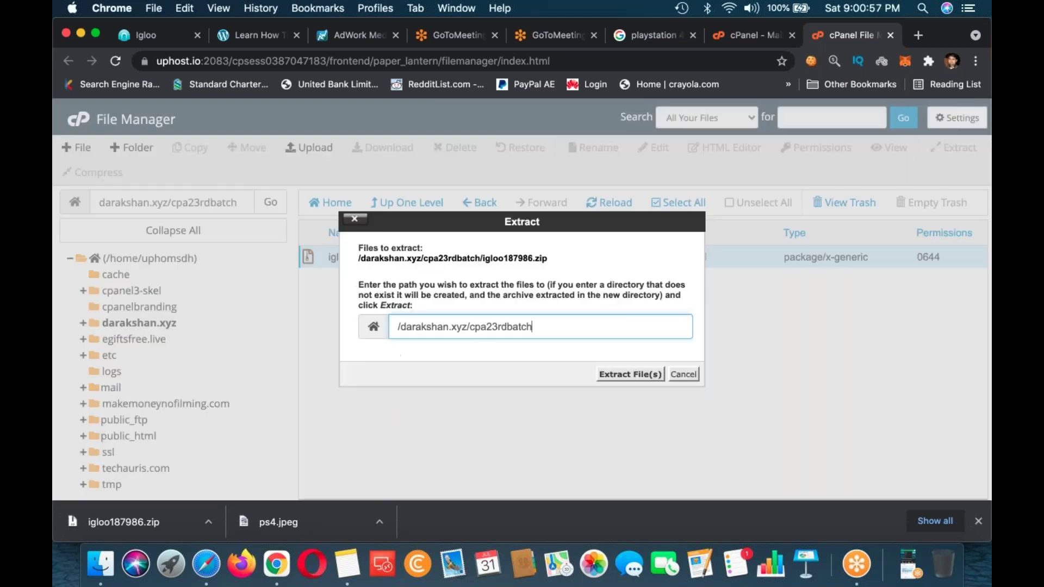
pyautogui.click(619, 375)
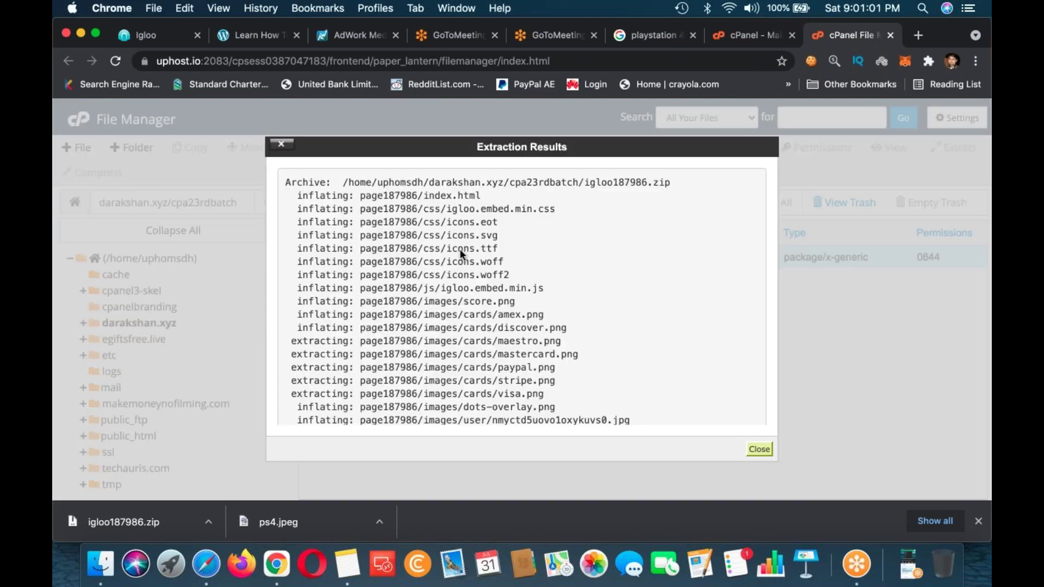
pyautogui.press('Escape')
pyautogui.click(591, 203)
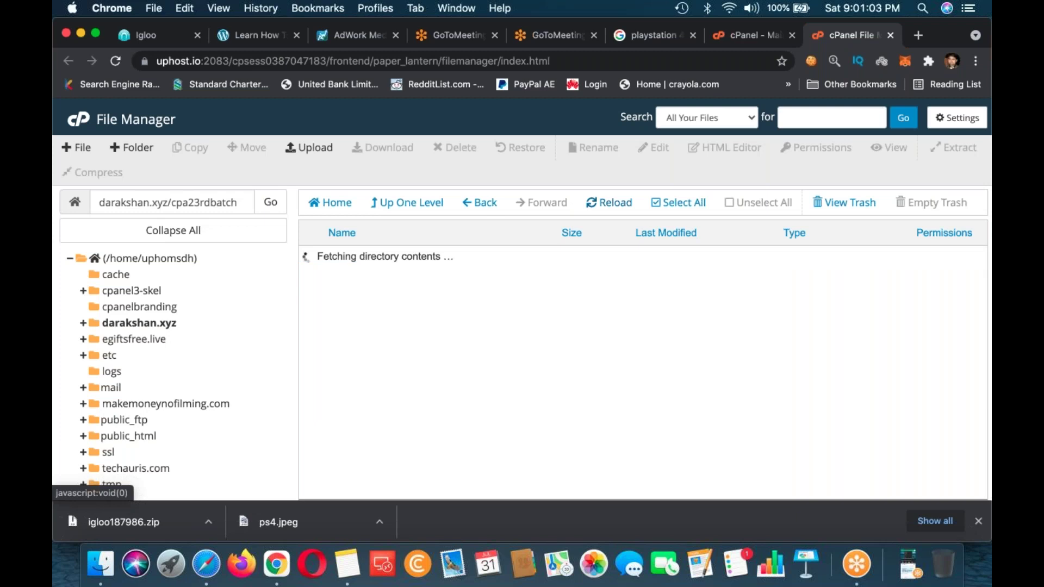
# - Rename the extracted page187986 folder as ps4
pyautogui.doubleClick(372, 259)
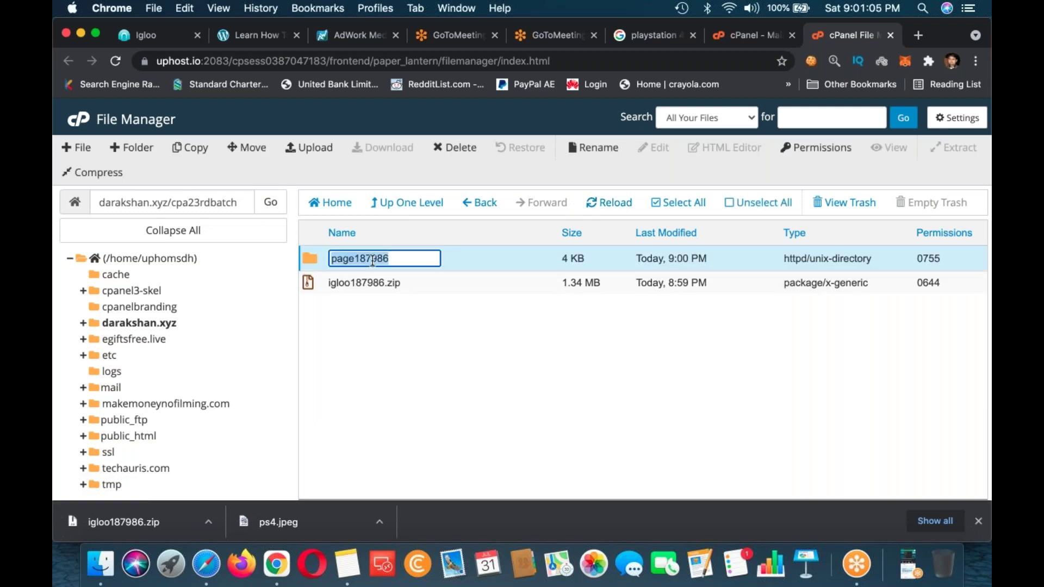
pyautogui.write('ps3')
pyautogui.press('BackSpace')
pyautogui.write('4')
pyautogui.press('Return')
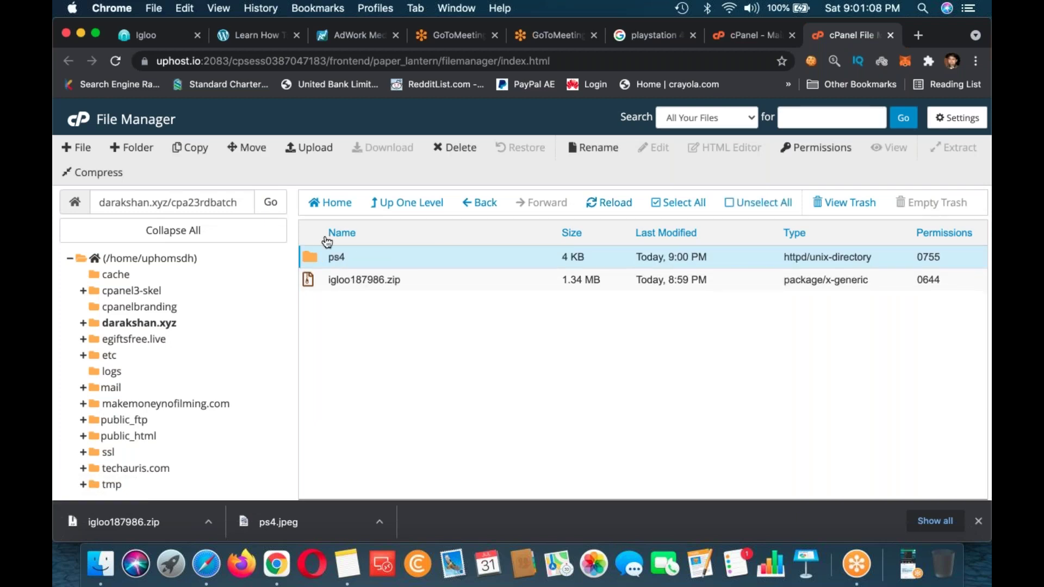
# - Copy the current folder path and open darakshan.xyz/cpa23rdbatch/ps4 in a new browser tab
pyautogui.click(181, 204)
pyautogui.press('super+c')
pyautogui.click(916, 36)
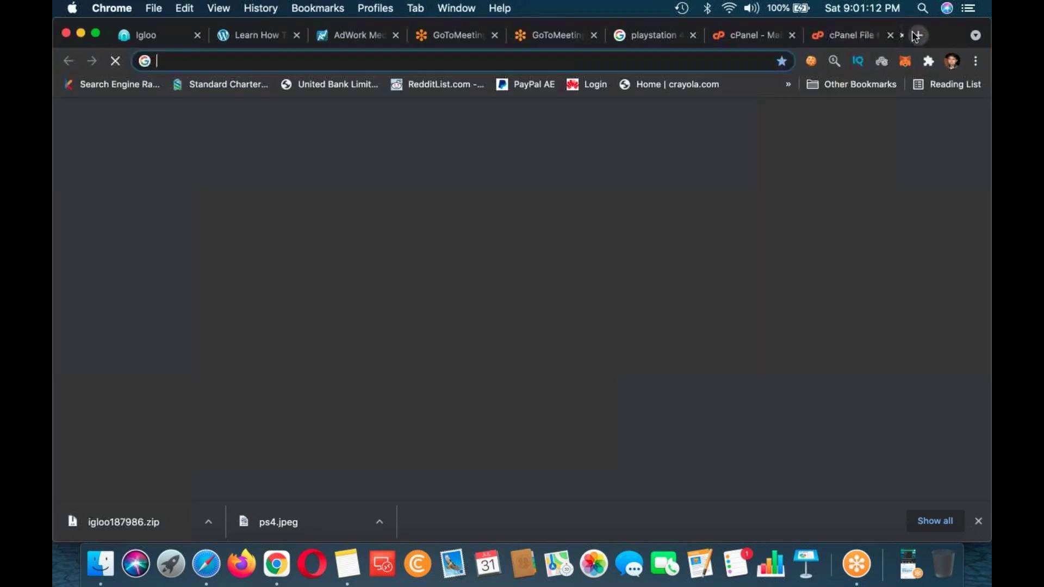
pyautogui.press('super+v')
pyautogui.write('ps4')
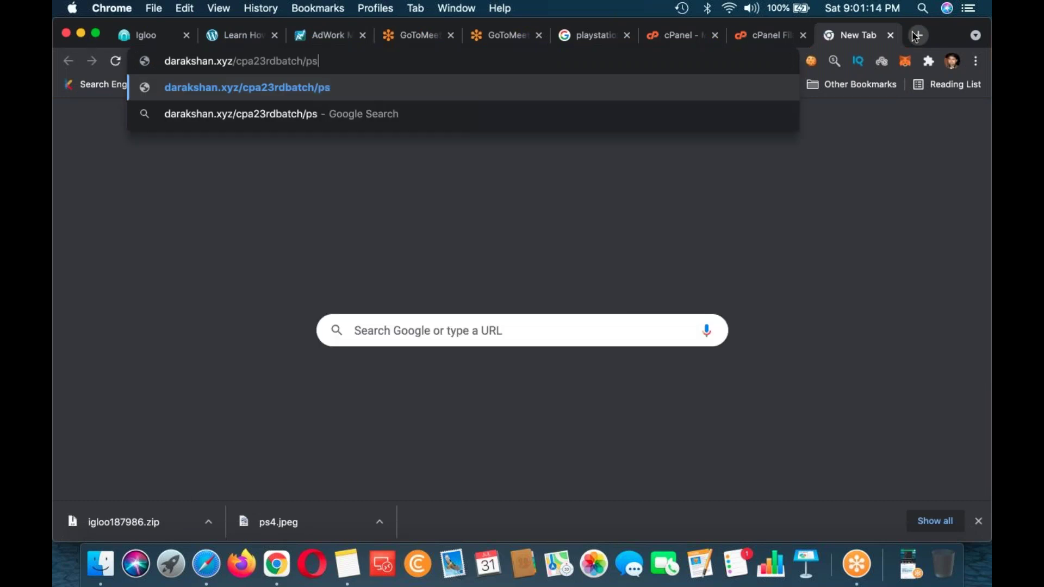
pyautogui.press('Return')
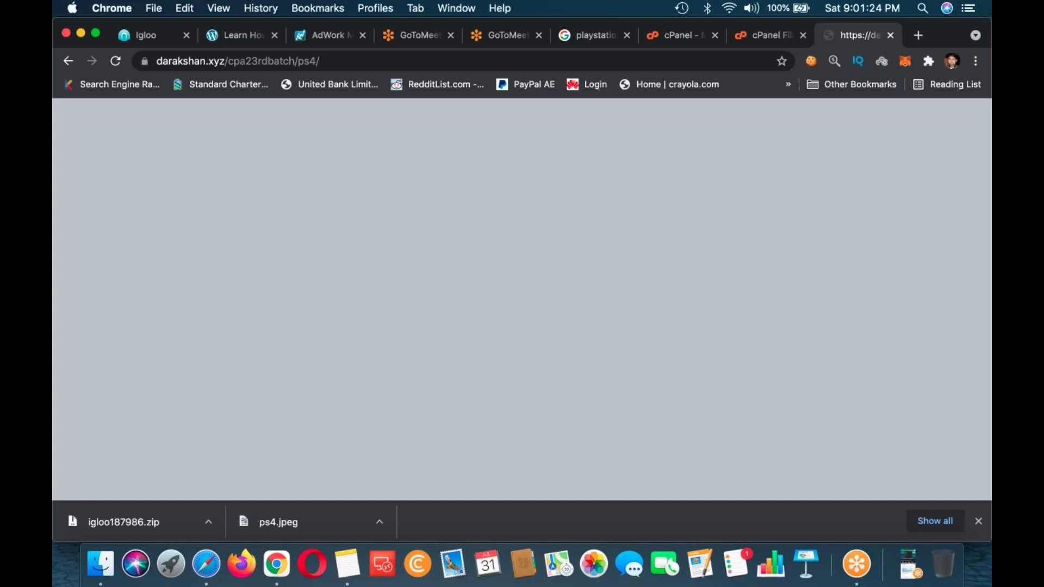
# - Review the live PS4 landing page's banner, video and both join buttons, and close its tab
pyautogui.press('super+l')
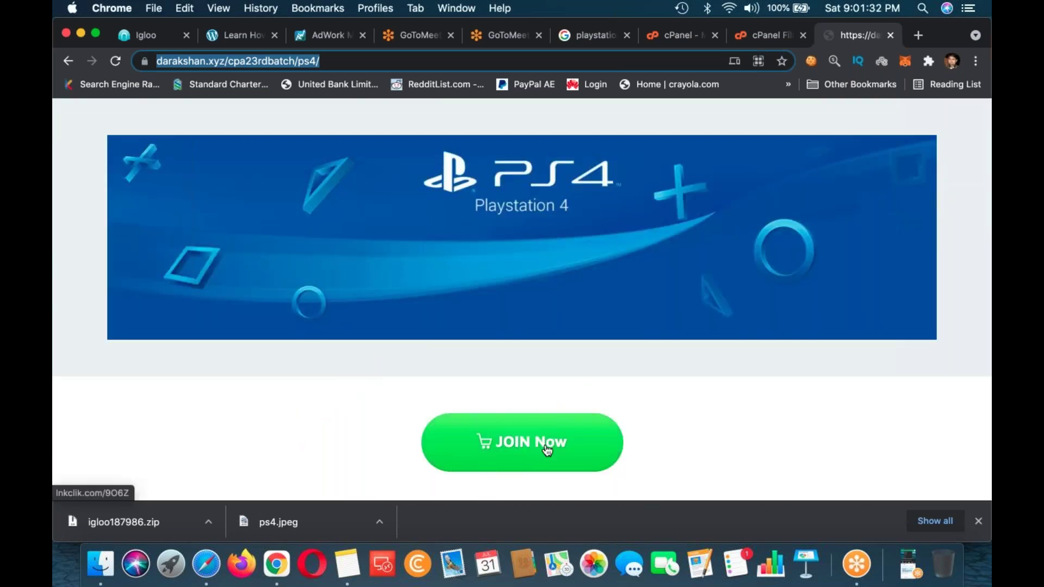
pyautogui.scroll(-10, 524, 435)
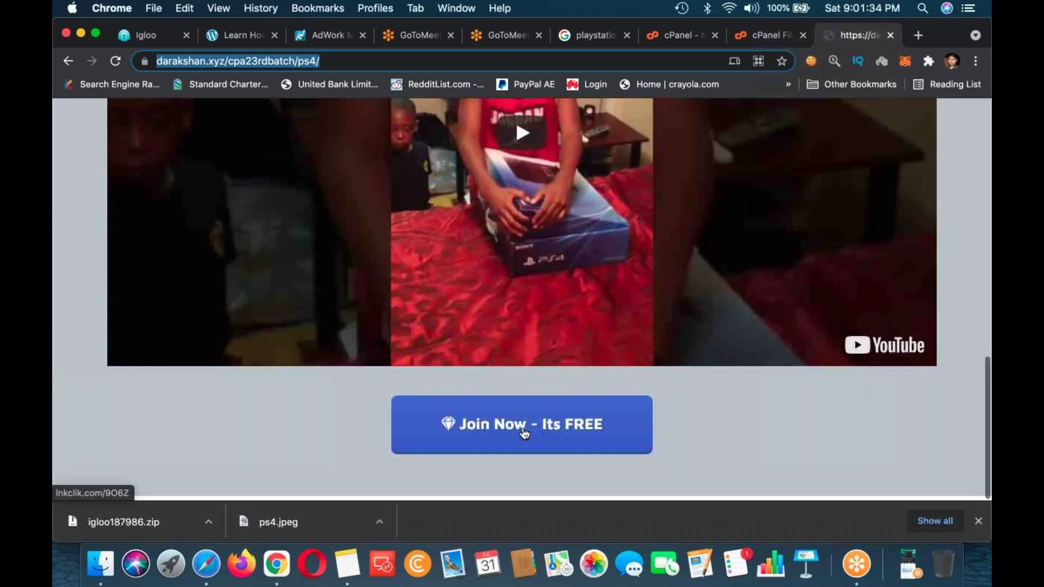
pyautogui.scroll(10, 525, 434)
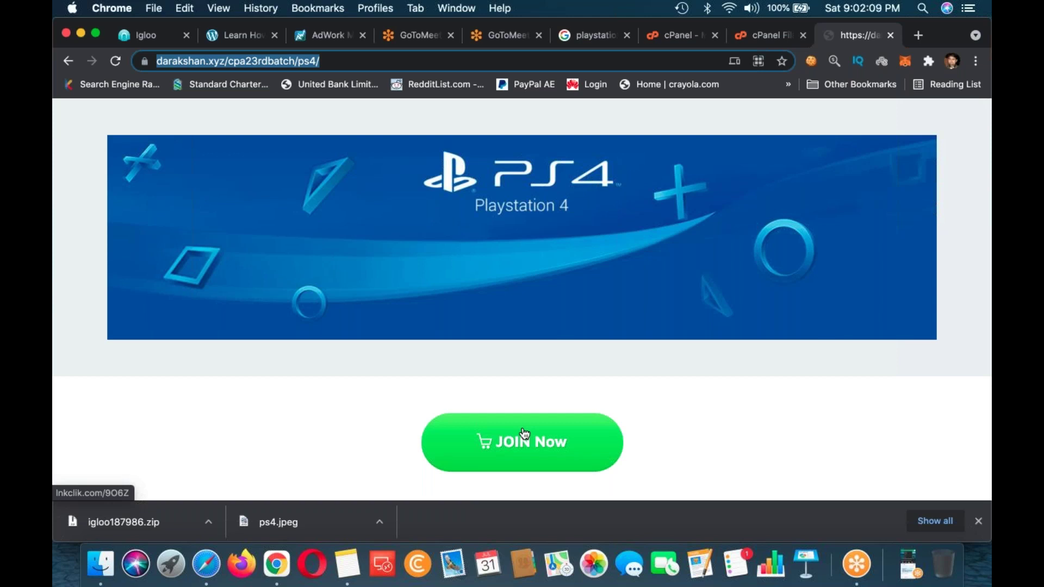
pyautogui.scroll(-10, 525, 433)
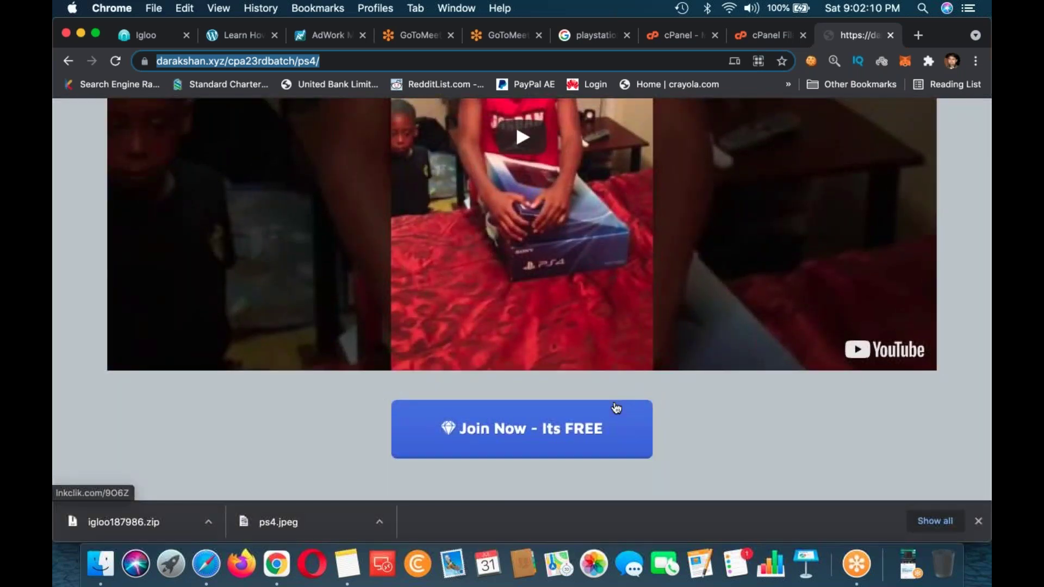
pyautogui.scroll(10, 616, 407)
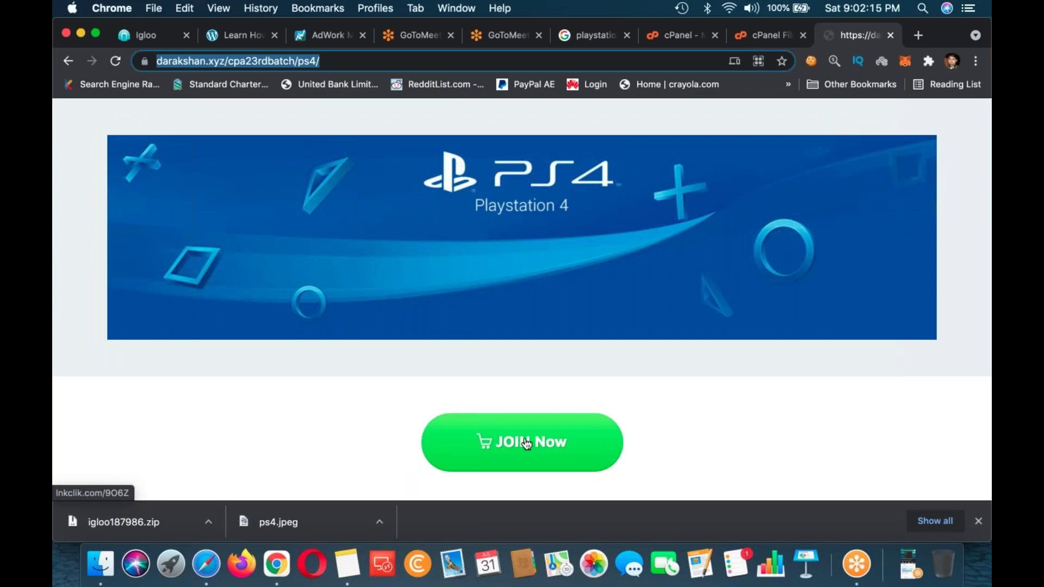
pyautogui.scroll(-1, 526, 444)
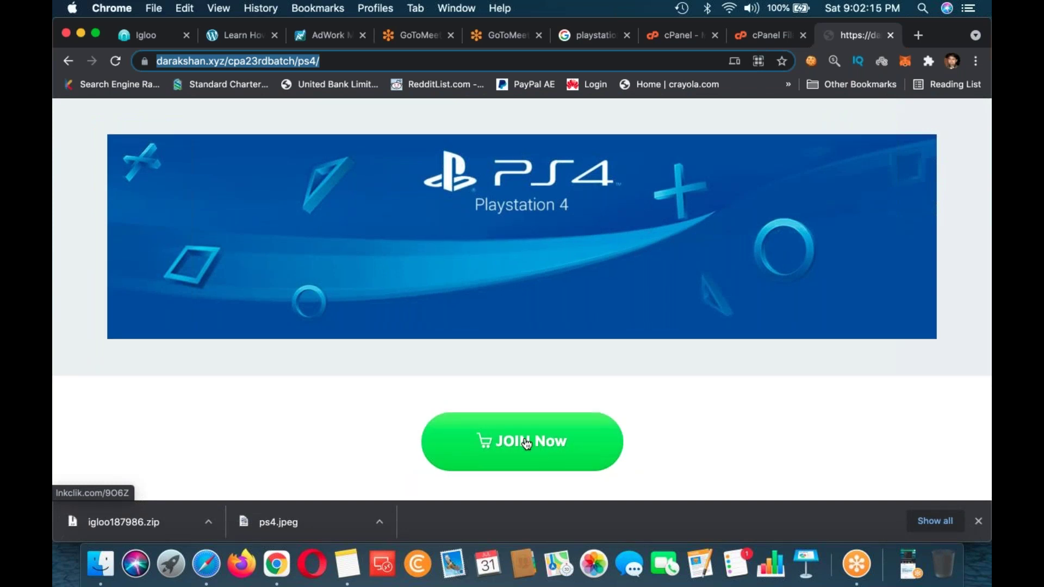
pyautogui.scroll(-12, 526, 444)
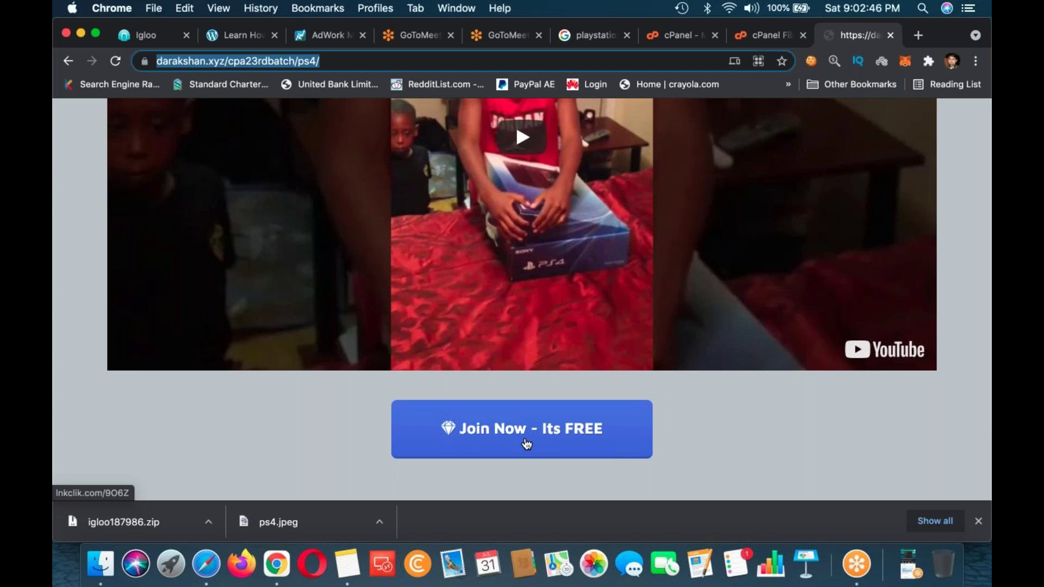
pyautogui.click(889, 36)
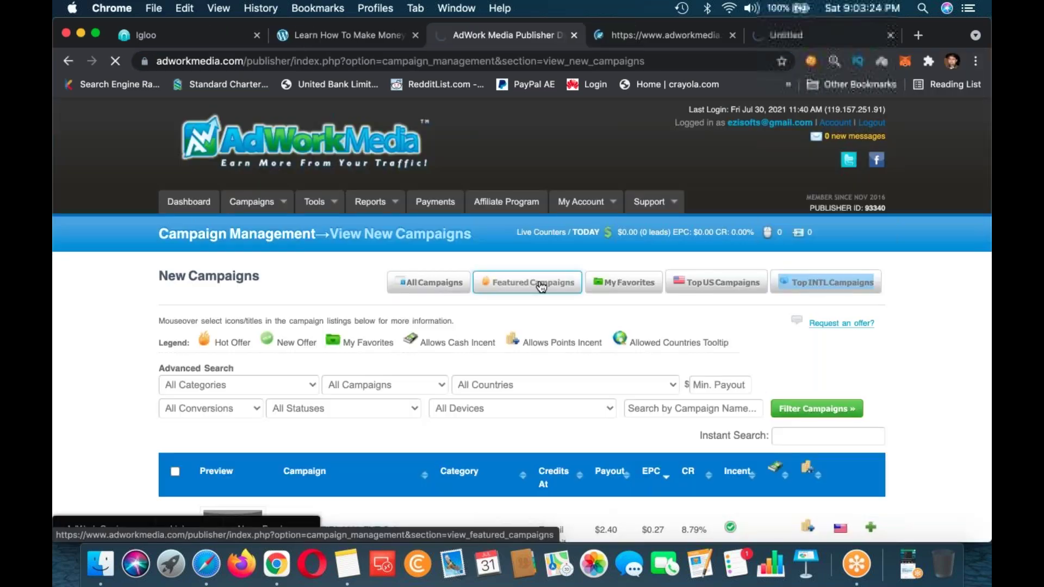
# - Open the featured campaigns in AdWork Media and look through the offers with their payouts, EPC and conversion rates
pyautogui.click(535, 282)
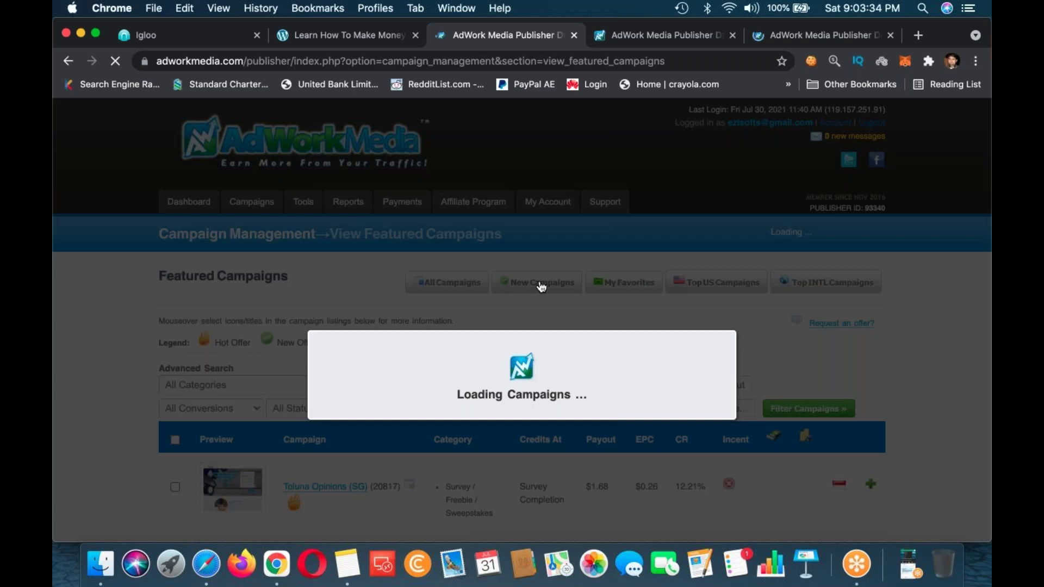
pyautogui.scroll(-1, 542, 286)
pyautogui.scroll(-3, 541, 286)
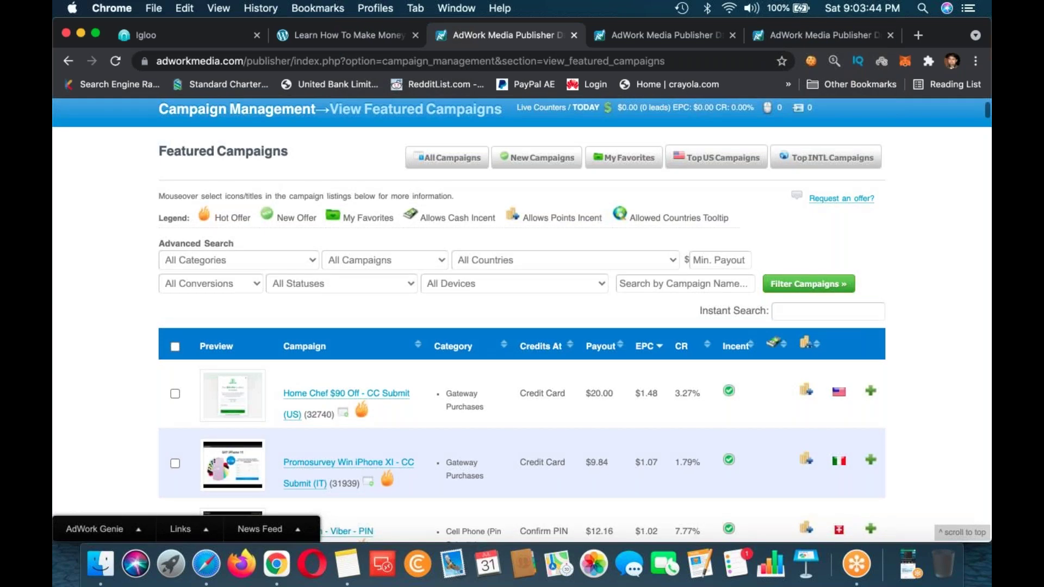
pyautogui.scroll(-3, 473, 354)
pyautogui.scroll(-2, 470, 348)
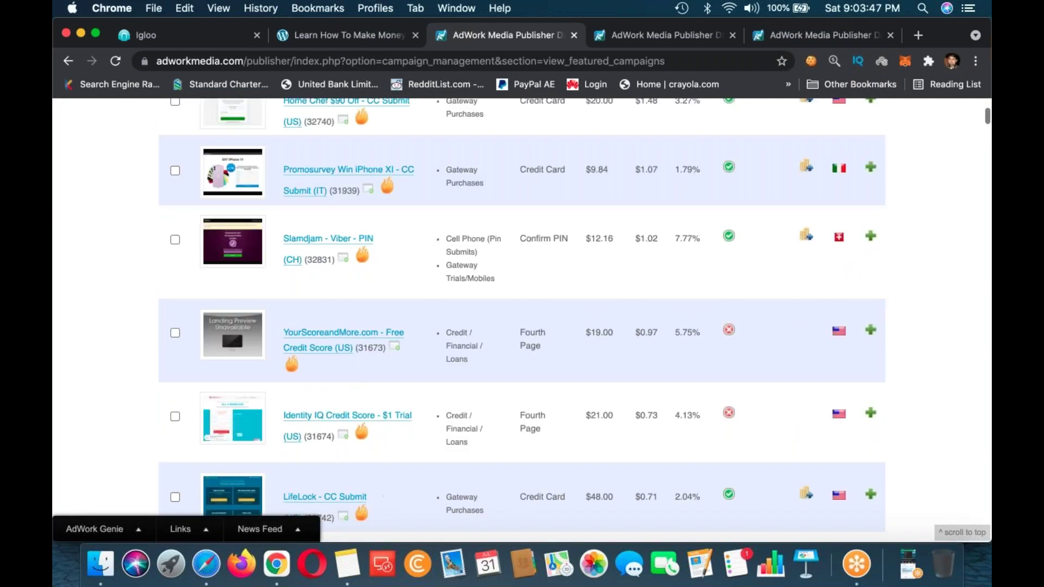
pyautogui.scroll(-3, 471, 348)
pyautogui.scroll(-1, 522, 320)
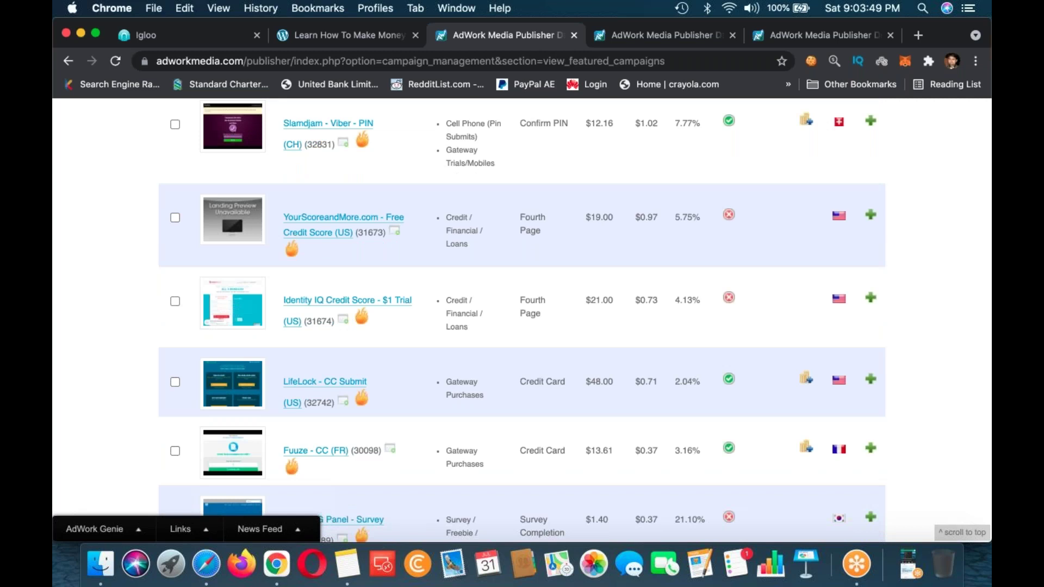
# - Look through the featured campaigns from the credit score offers down to Vindale Research V2, comparing categories, conversion points and payouts
pyautogui.scroll(-3, 522, 321)
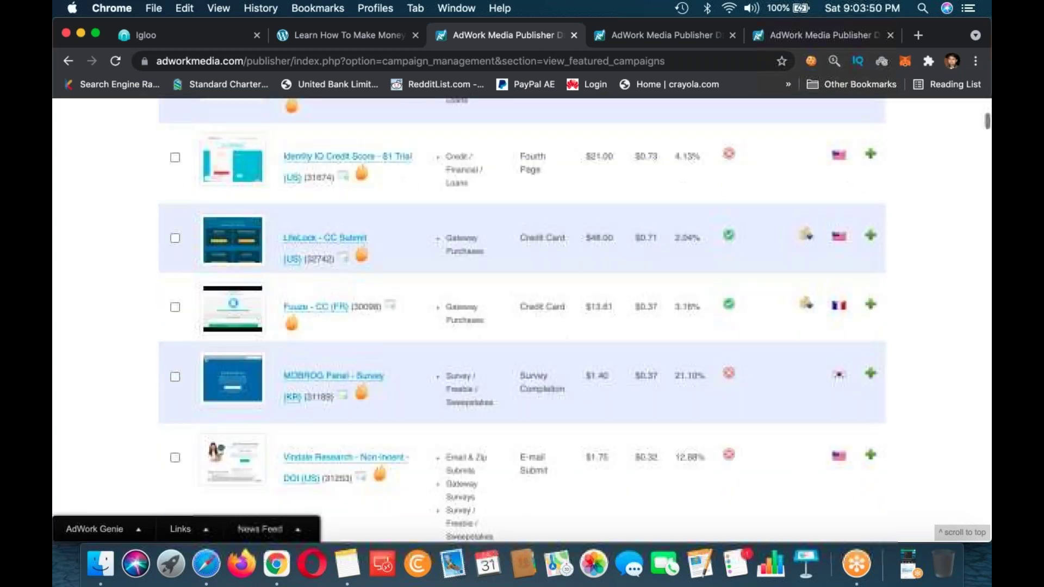
pyautogui.scroll(-5, 348, 255)
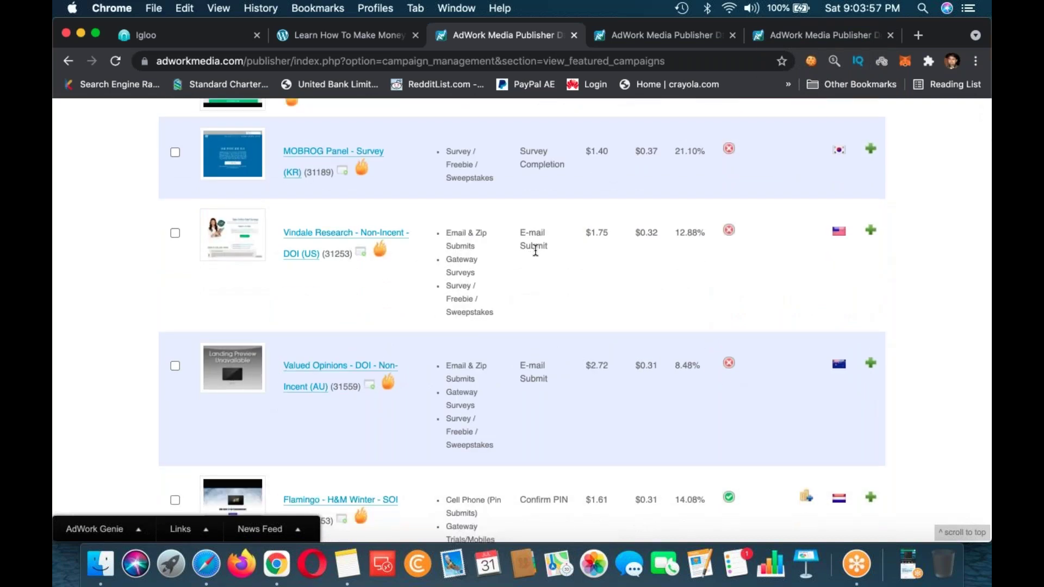
pyautogui.scroll(-2, 341, 174)
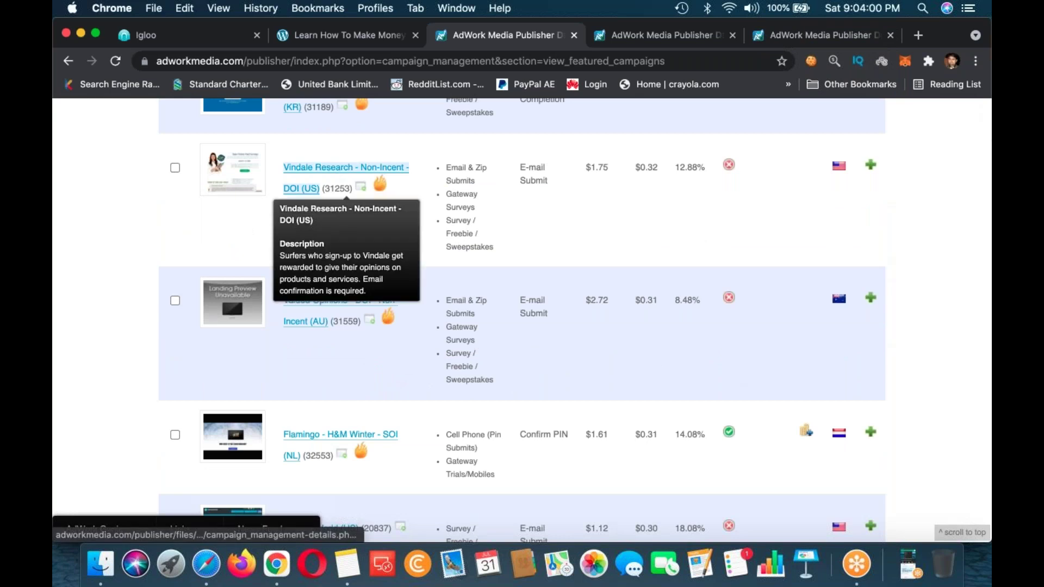
pyautogui.scroll(-5, 341, 174)
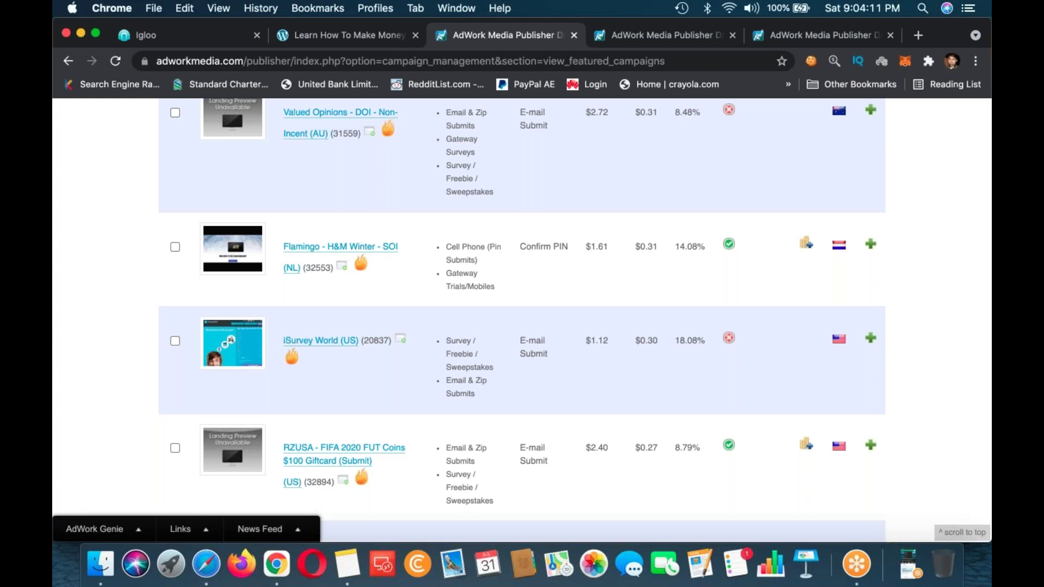
pyautogui.scroll(-4, 522, 316)
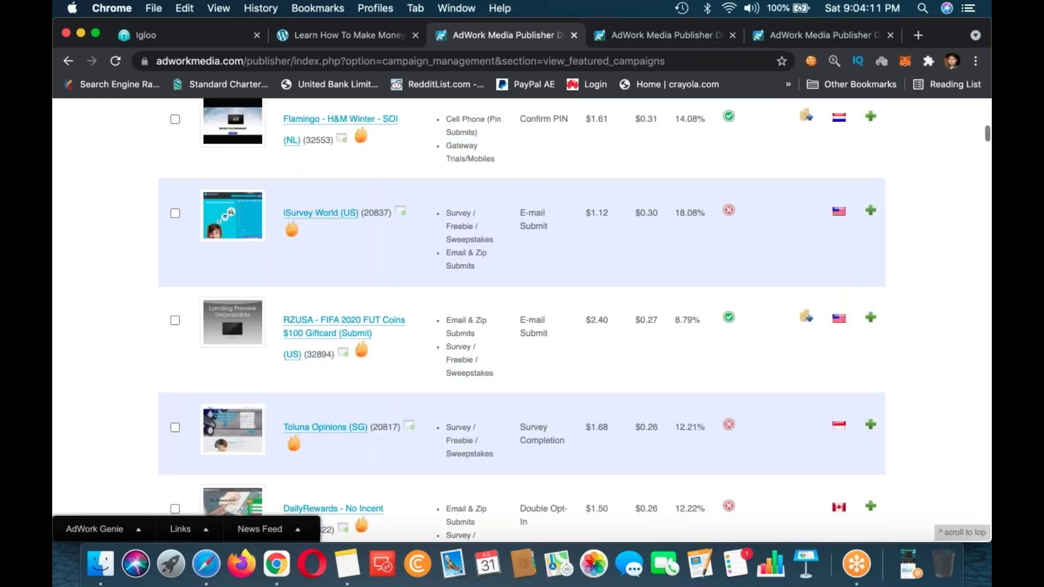
pyautogui.scroll(-2, 522, 320)
pyautogui.scroll(-2, 521, 321)
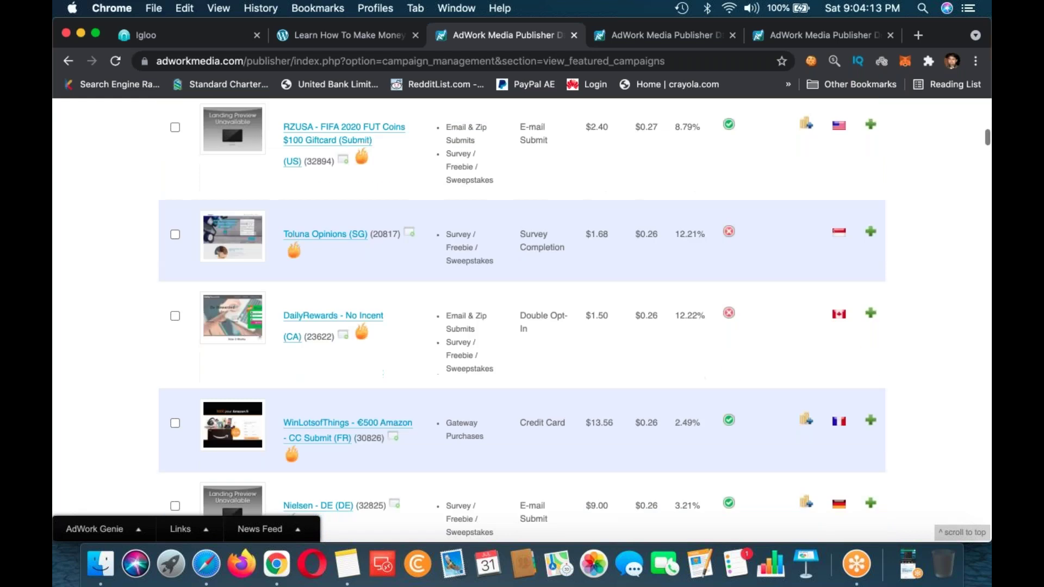
pyautogui.scroll(-3, 522, 315)
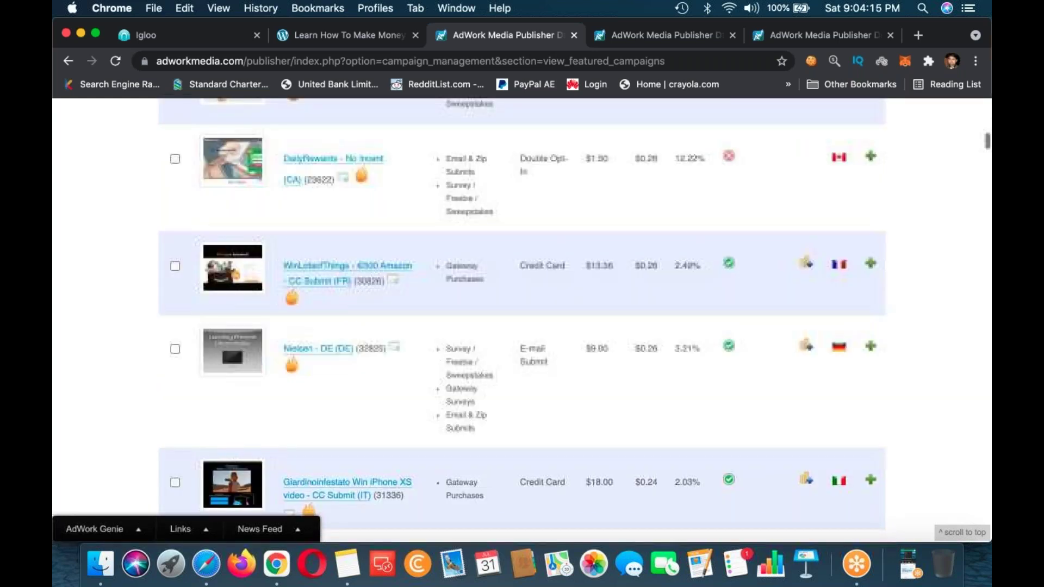
pyautogui.scroll(-5, 522, 315)
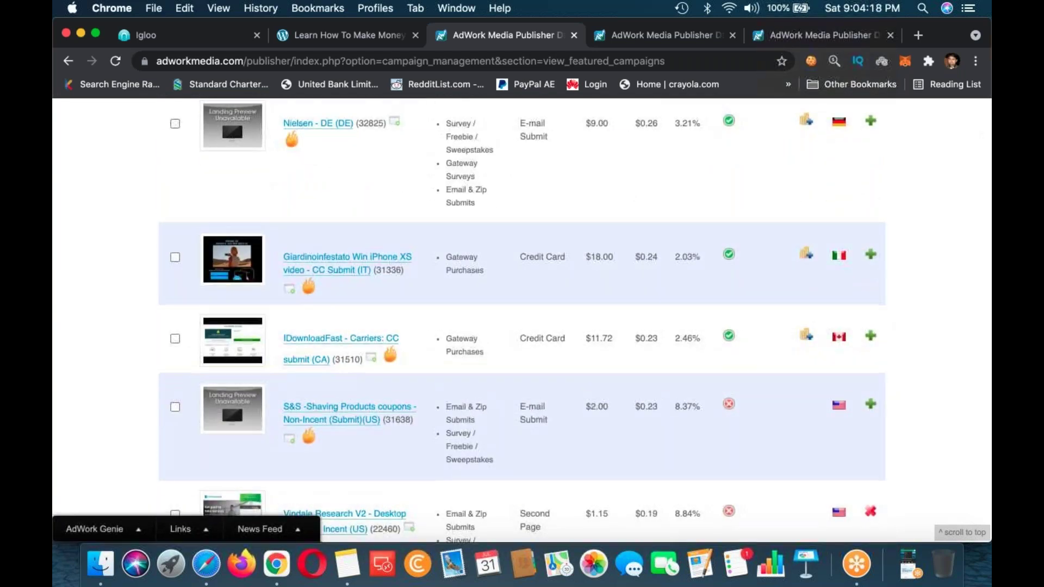
pyautogui.scroll(-3, 521, 321)
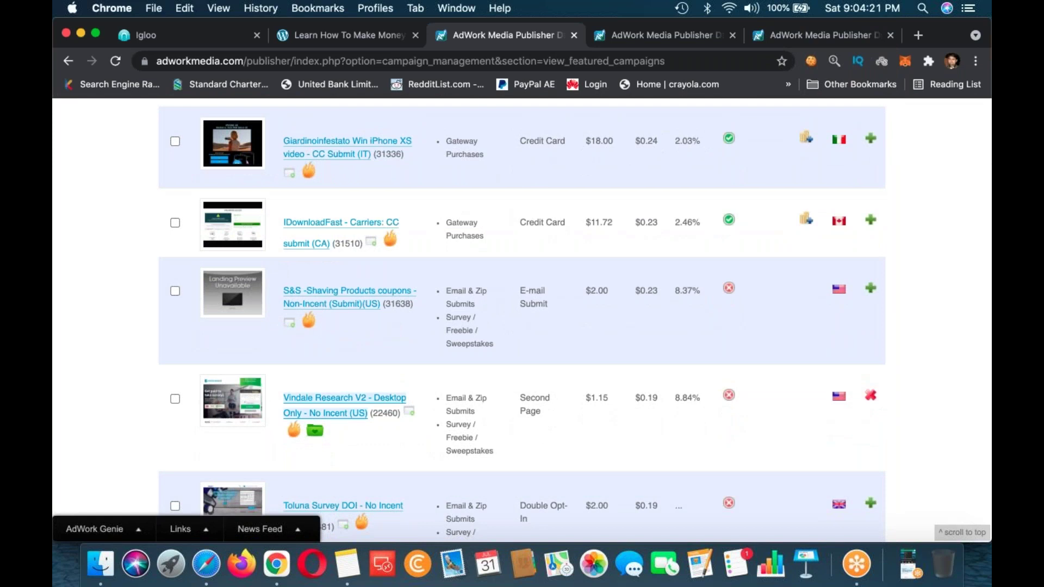
# - Examine the Vindale Research V2 - Desktop Only - No Incent (US) offer's conversion point, EPC and payout
pyautogui.moveTo(343, 415)
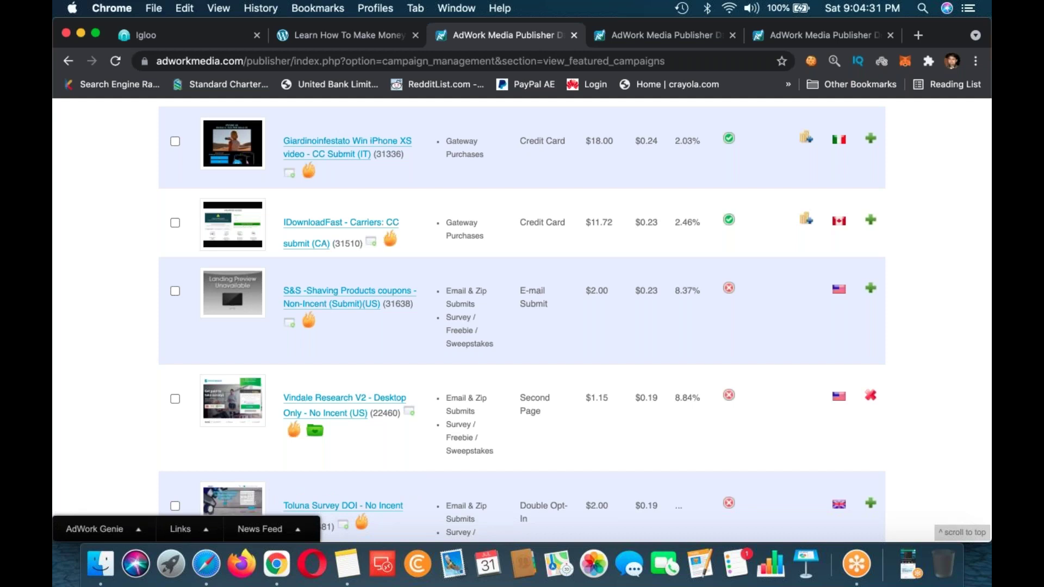
pyautogui.moveTo(544, 414); pyautogui.dragTo(513, 390)
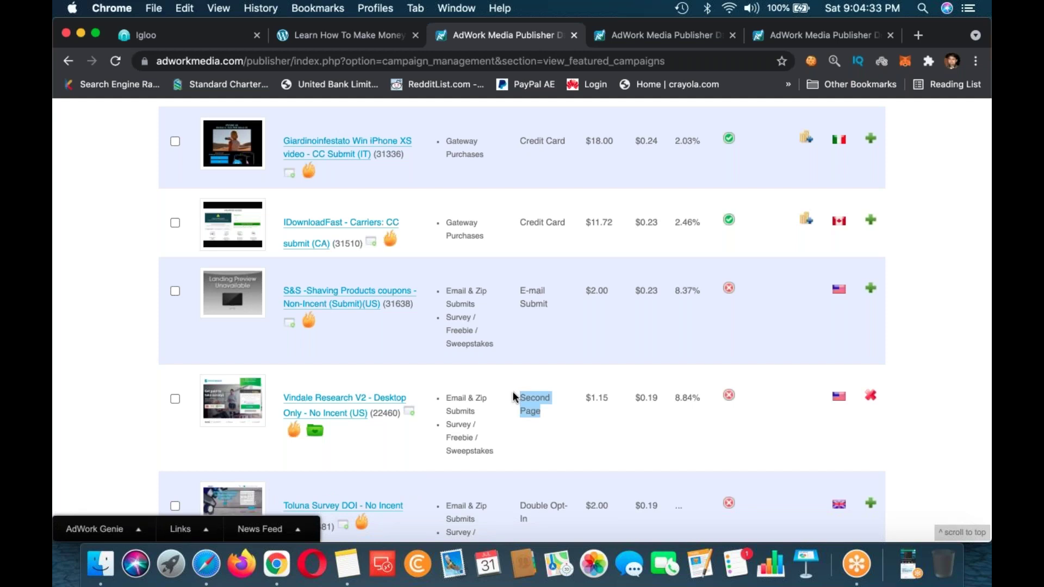
pyautogui.doubleClick(646, 397)
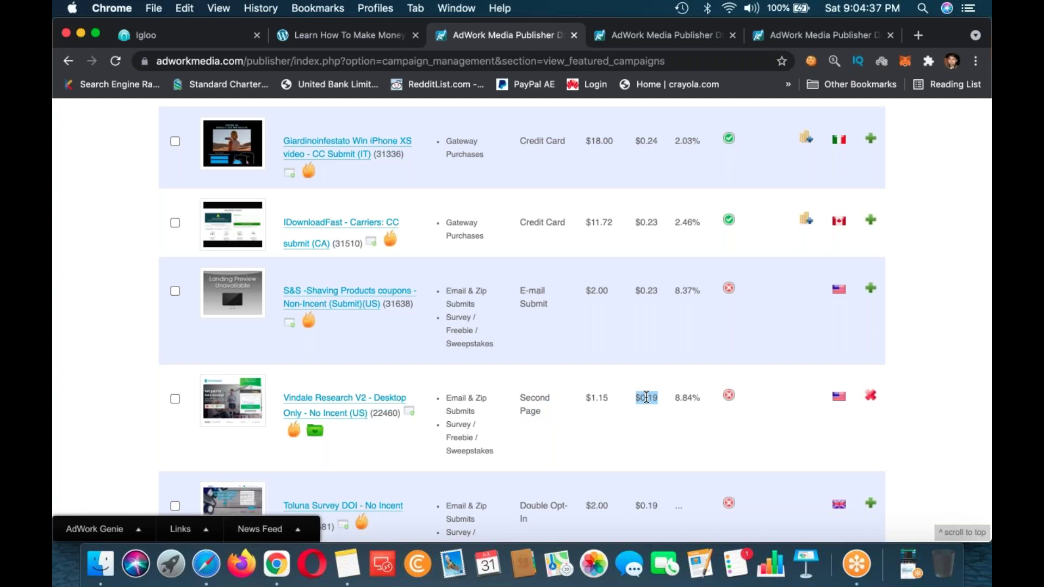
pyautogui.doubleClick(597, 397)
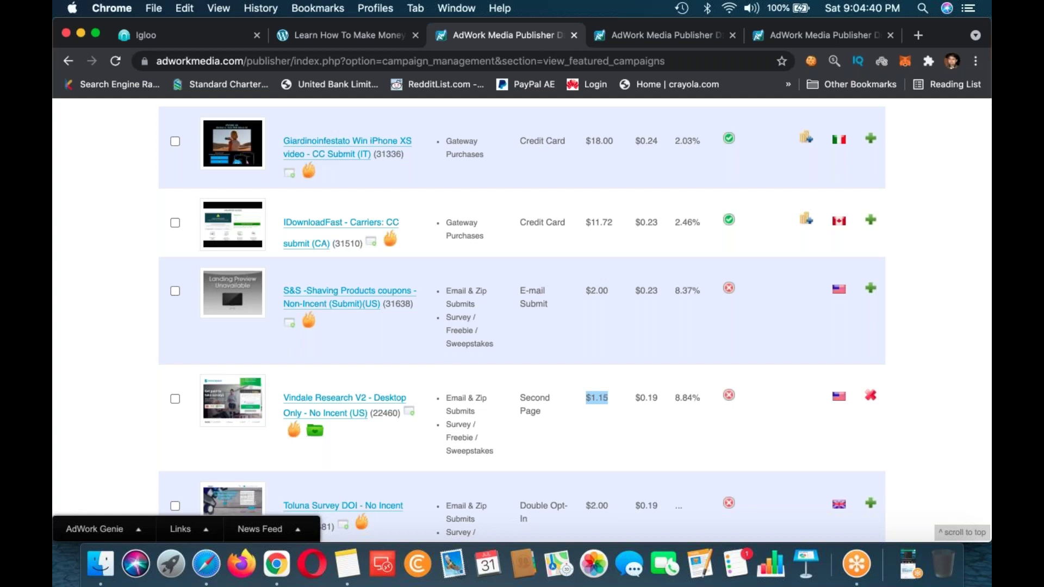
# - Browse the No Incent survey and sweepstakes offers below Vindale Research V2, and return to the start of the campaign list
pyautogui.scroll(-3, 522, 321)
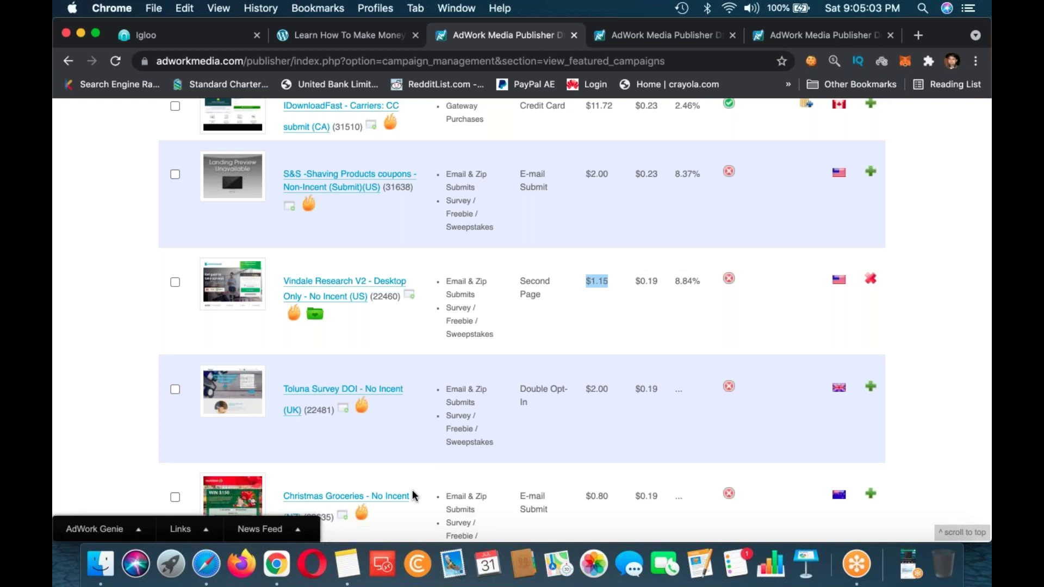
pyautogui.scroll(-3, 413, 496)
pyautogui.scroll(-6, 413, 495)
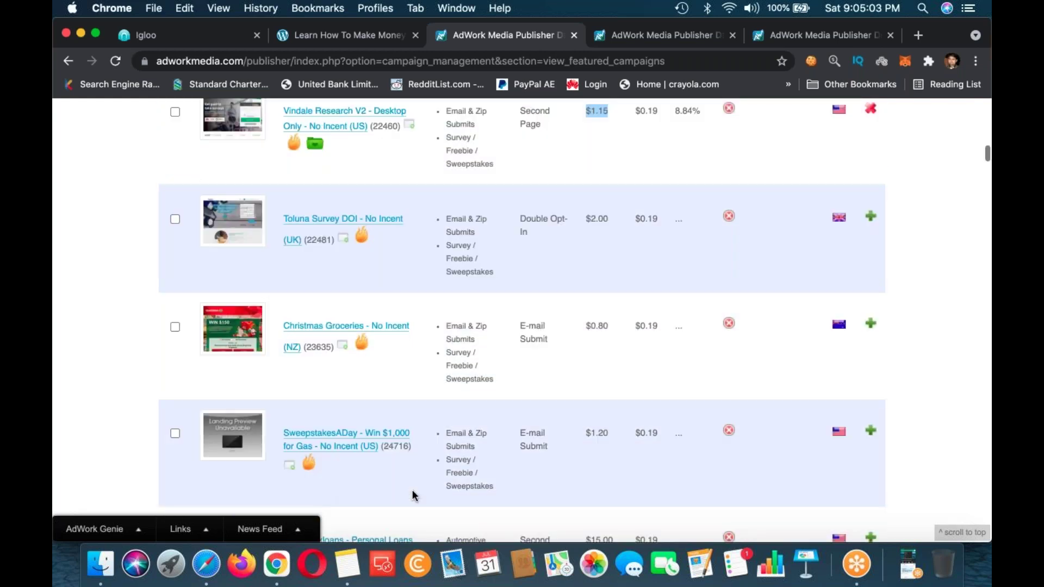
pyautogui.scroll(-9, 397, 288)
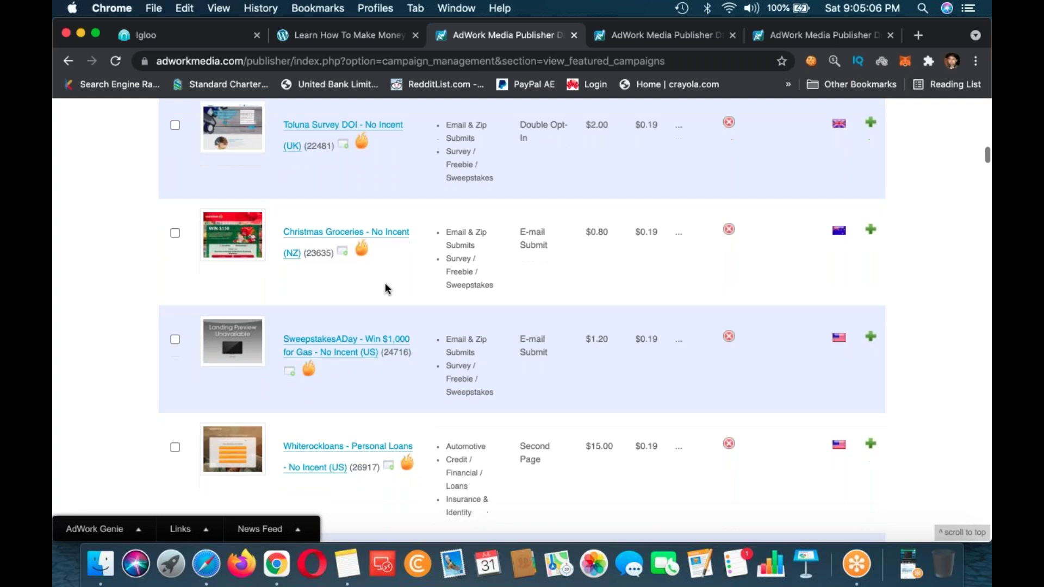
pyautogui.scroll(-9, 386, 288)
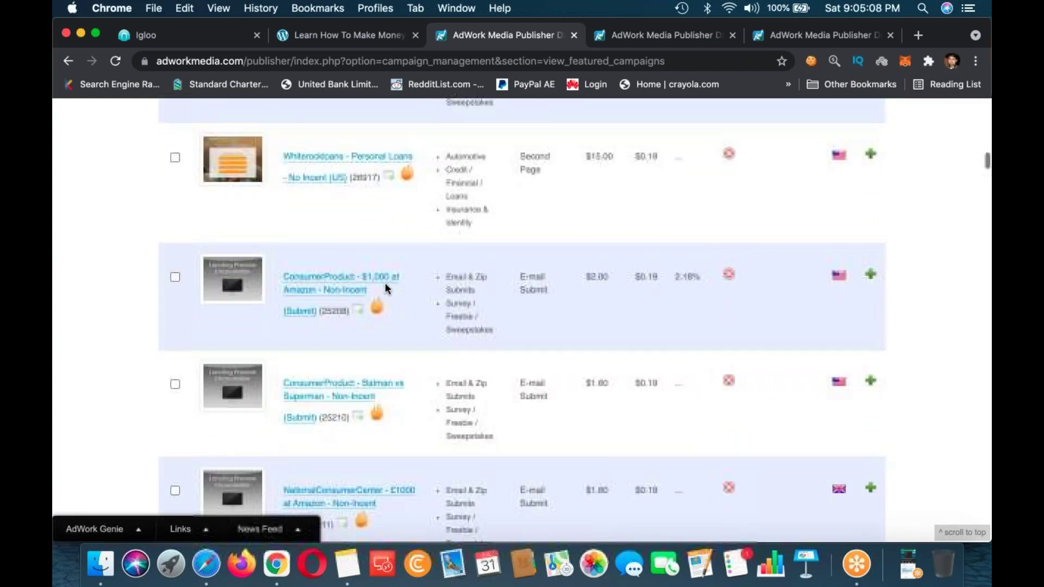
pyautogui.scroll(-7, 387, 288)
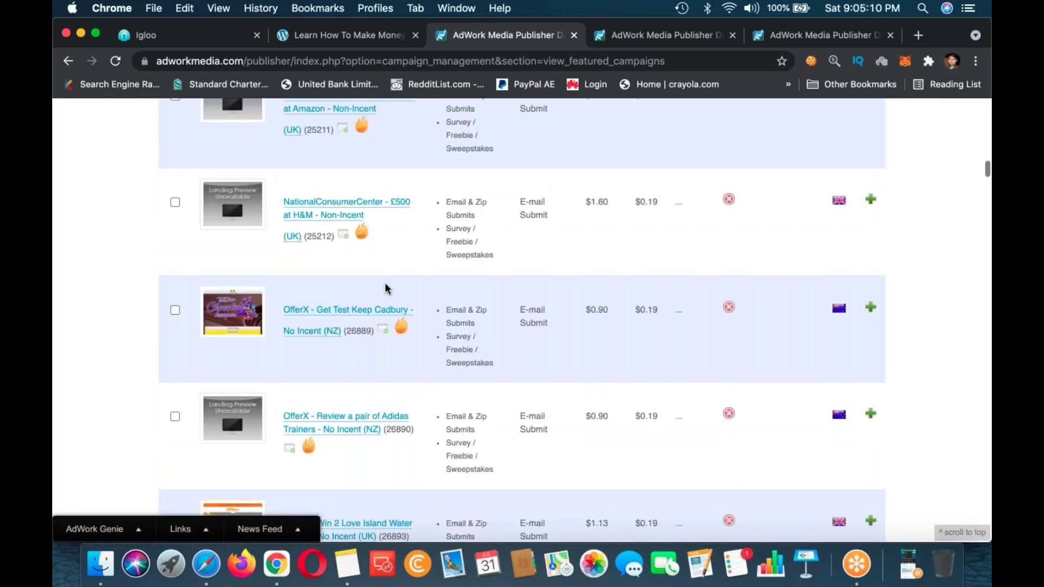
pyautogui.scroll(20, 387, 288)
pyautogui.scroll(15, 410, 500)
pyautogui.scroll(-5, 410, 500)
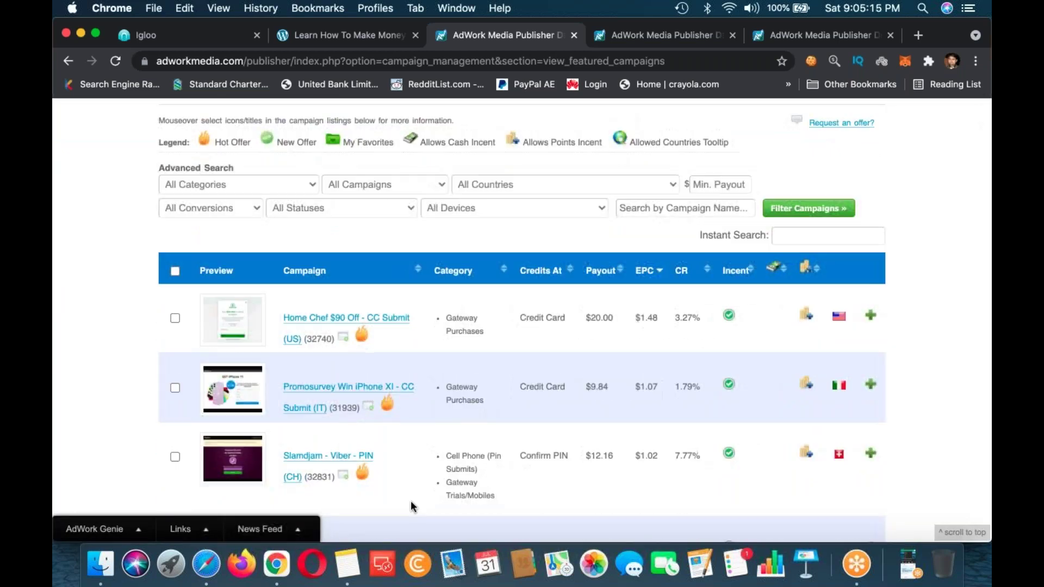